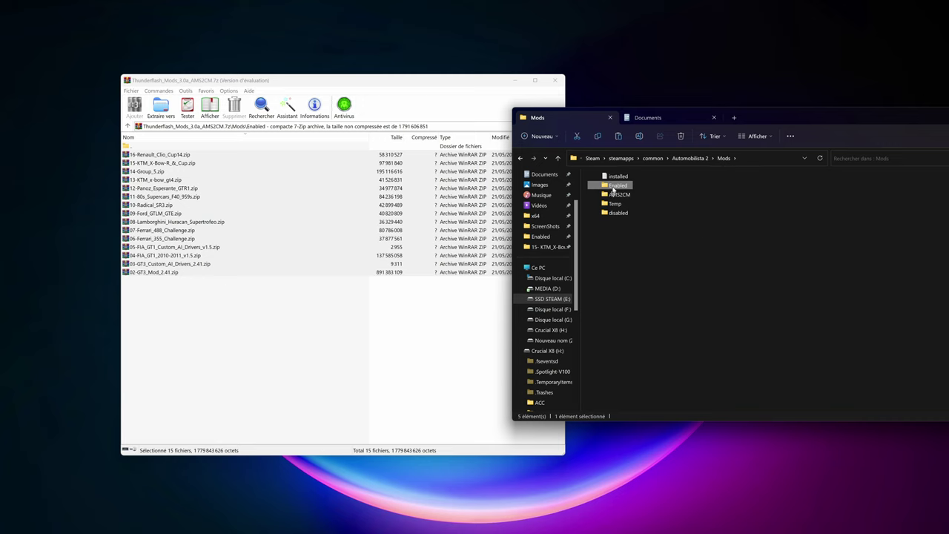
# Extract the 15 selected mod archives from the Thunderflash pack into the Automobilista 2 Mods\Enabled folder.
pyautogui.doubleClick(614, 185)
pyautogui.moveTo(227, 196); pyautogui.dragTo(678, 281)
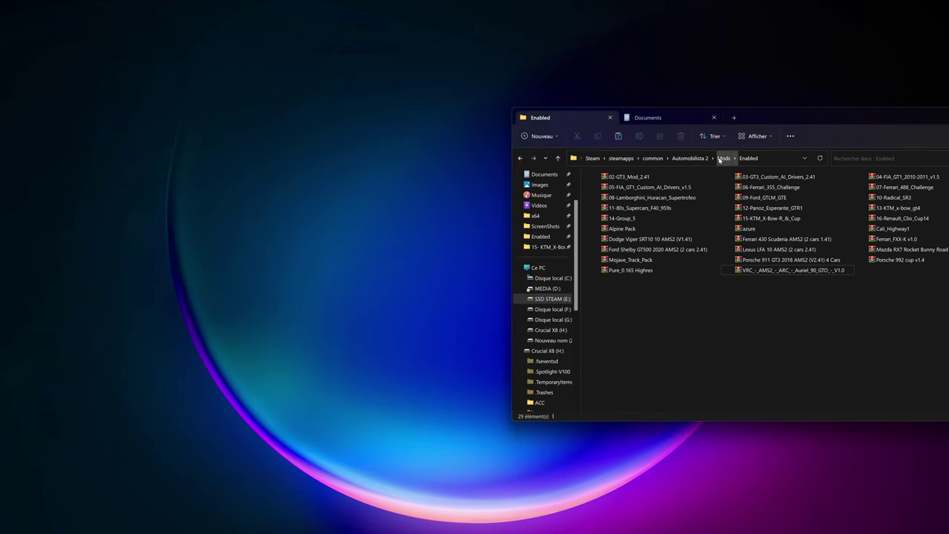
# Run the AMS2CM application from the game's Mods\AMS2CM folder to install the enabled mods.
pyautogui.click(722, 158)
pyautogui.doubleClick(625, 197)
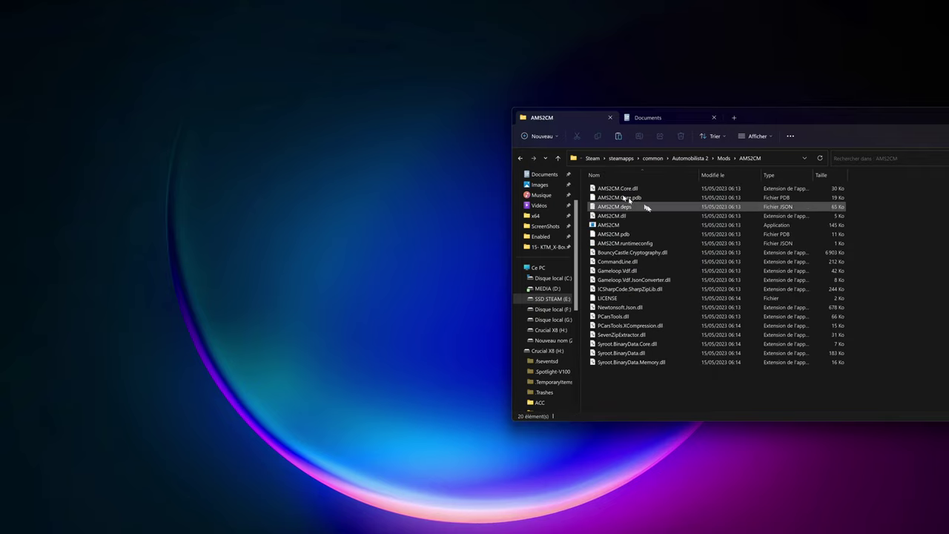
pyautogui.click(613, 226)
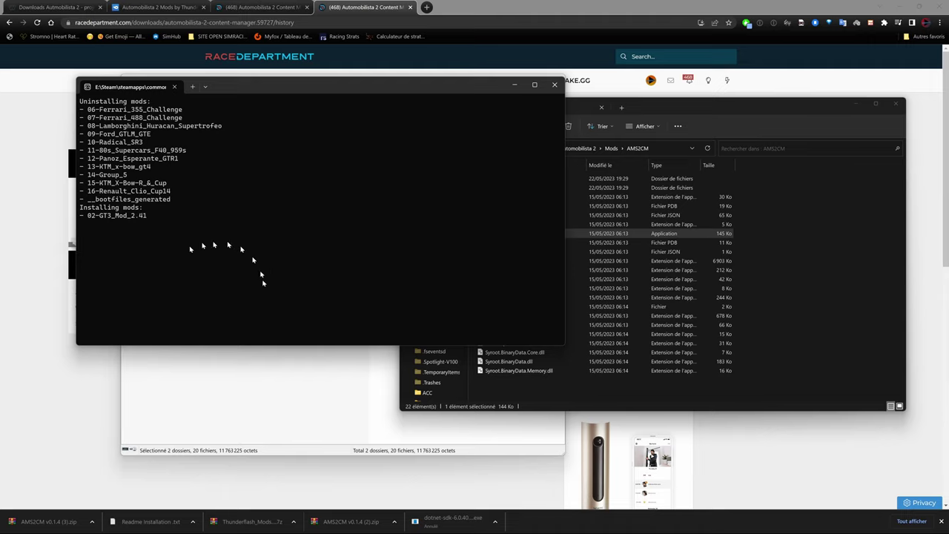
# Close the extra GitHub tab in the browser and examine the Content Manager's RaceDepartment page, including its tutorial video.
pyautogui.click(80, 425)
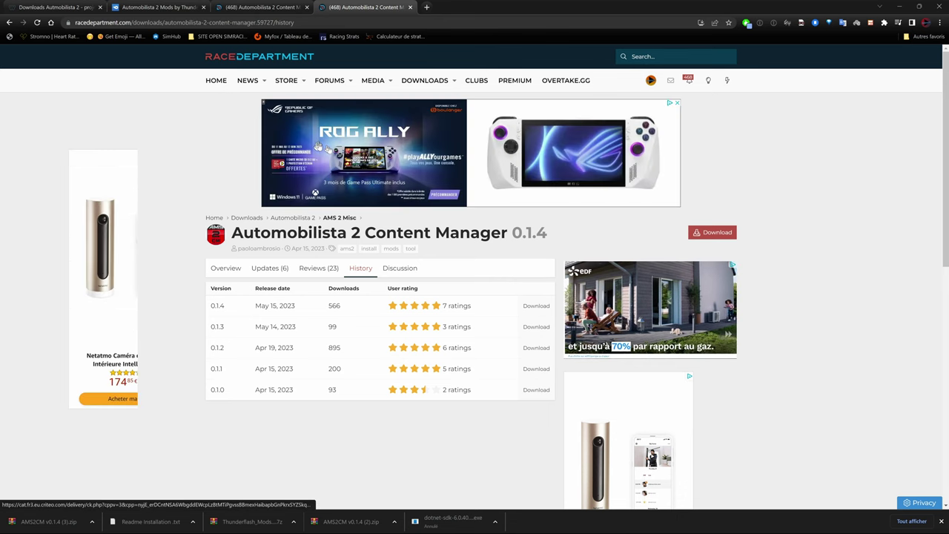
pyautogui.click(10, 23)
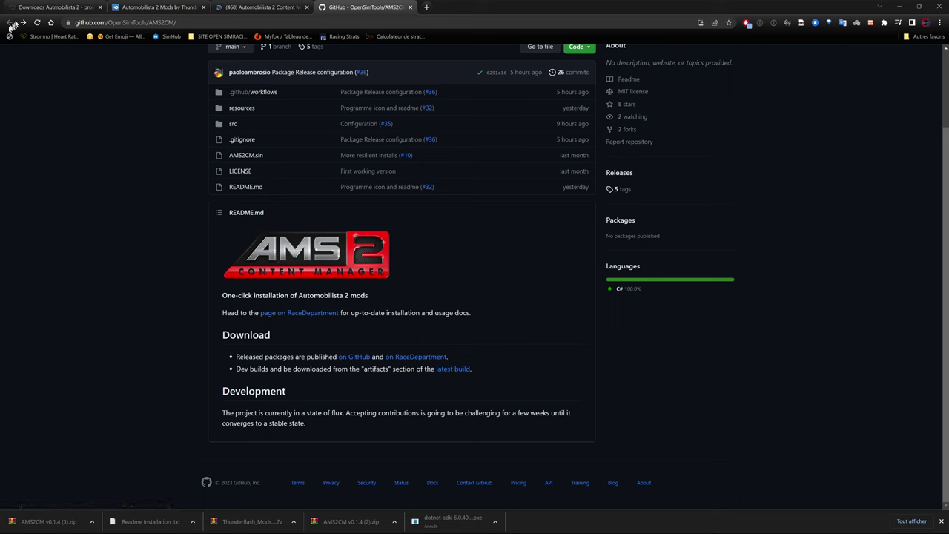
pyautogui.click(409, 8)
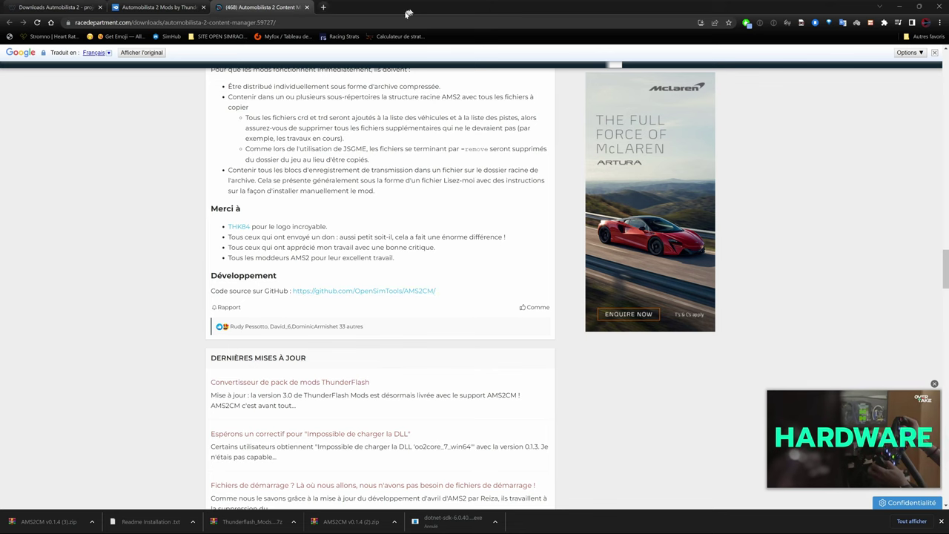
pyautogui.scroll(-6, 348, 248)
pyautogui.scroll(15, 347, 259)
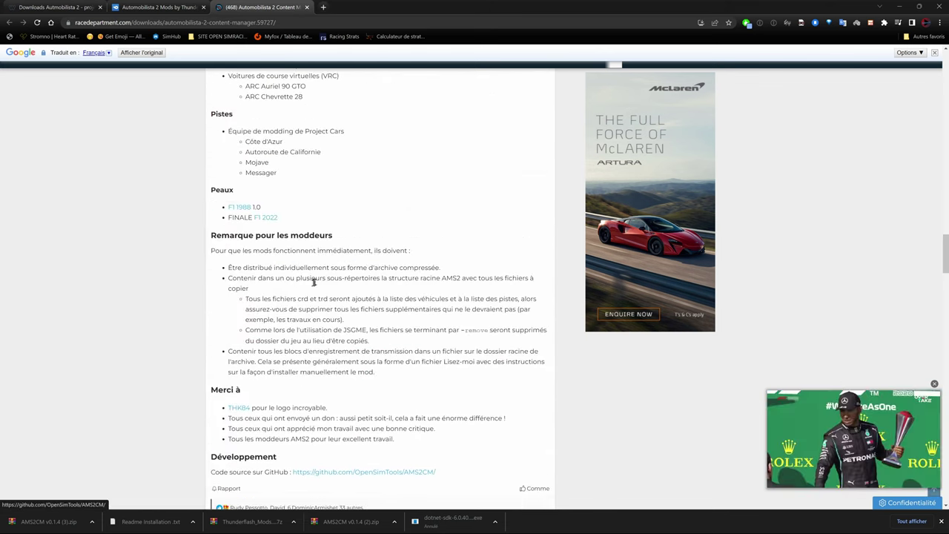
pyautogui.scroll(-3, 309, 297)
pyautogui.scroll(-5, 310, 297)
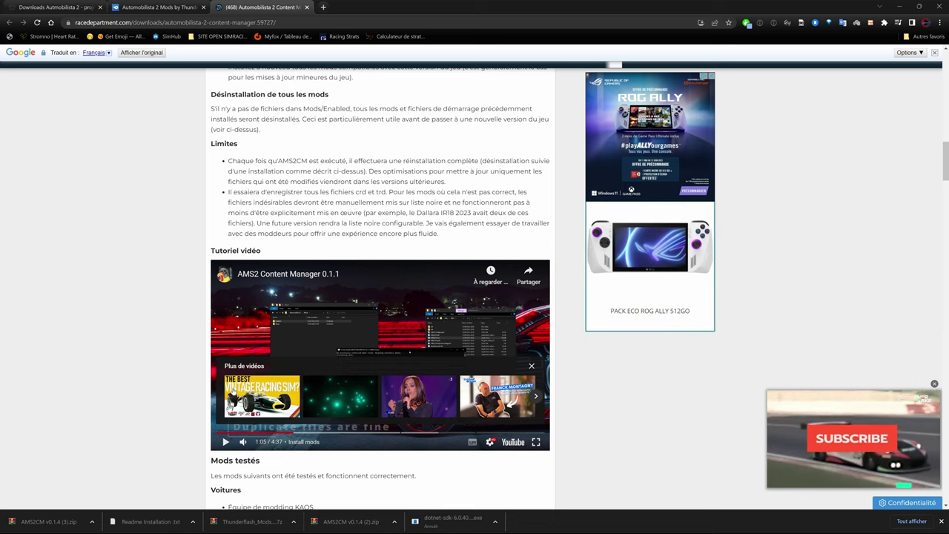
pyautogui.moveTo(295, 434); pyautogui.dragTo(468, 437)
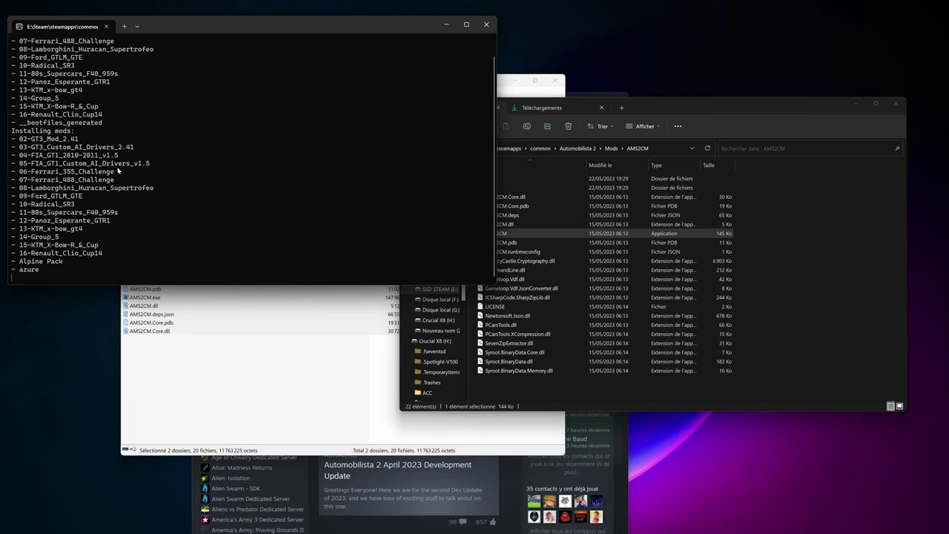
# Review the AMS2CM mod installation log and exit the console once post-processing is done.
pyautogui.scroll(1, 117, 171)
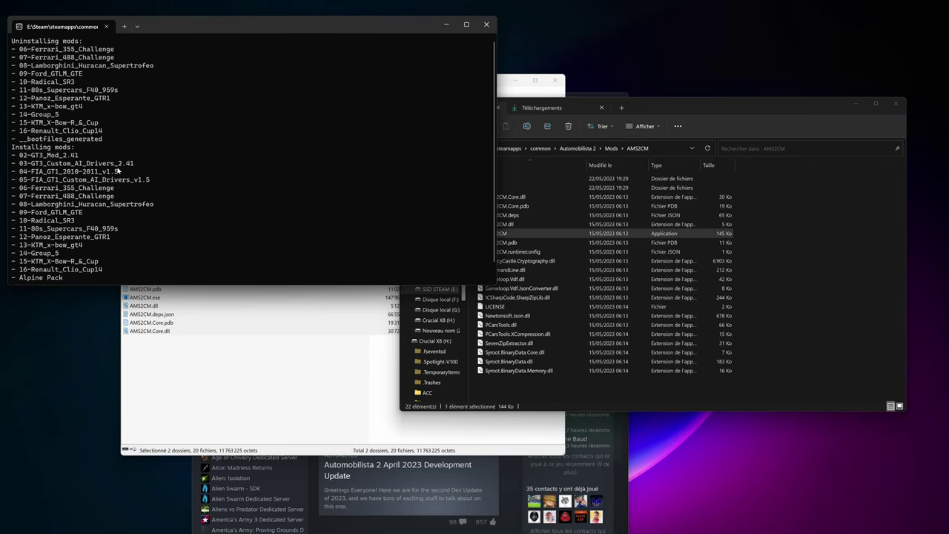
pyautogui.scroll(-1, 117, 171)
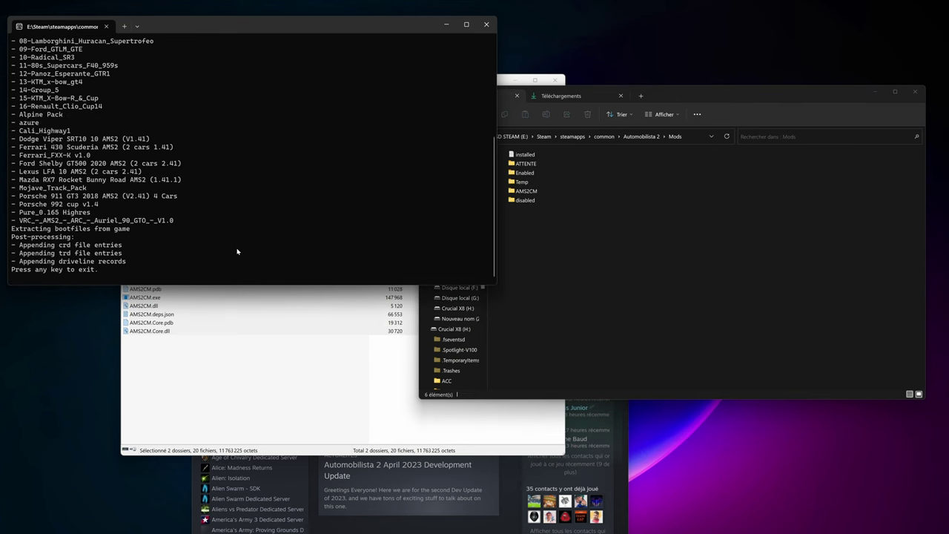
pyautogui.press('Return')
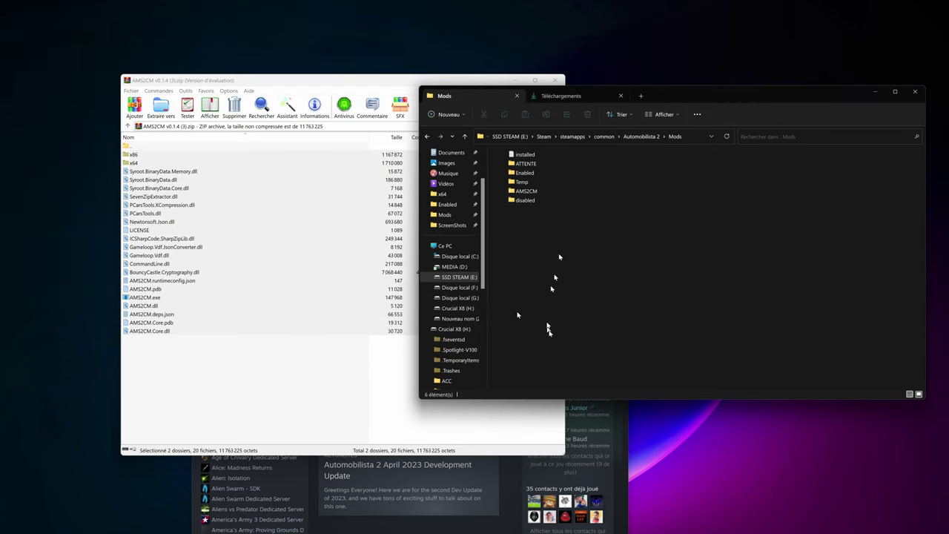
# Switch to Steam, launch Automobilista 2, and open the vehicle selection of a single race (Course simple).
pyautogui.click(492, 503)
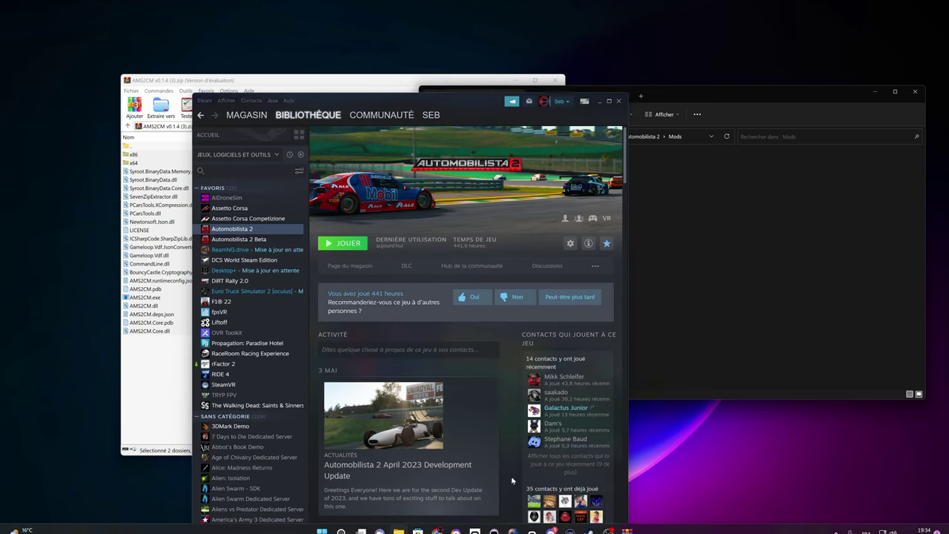
pyautogui.click(341, 245)
pyautogui.click(498, 350)
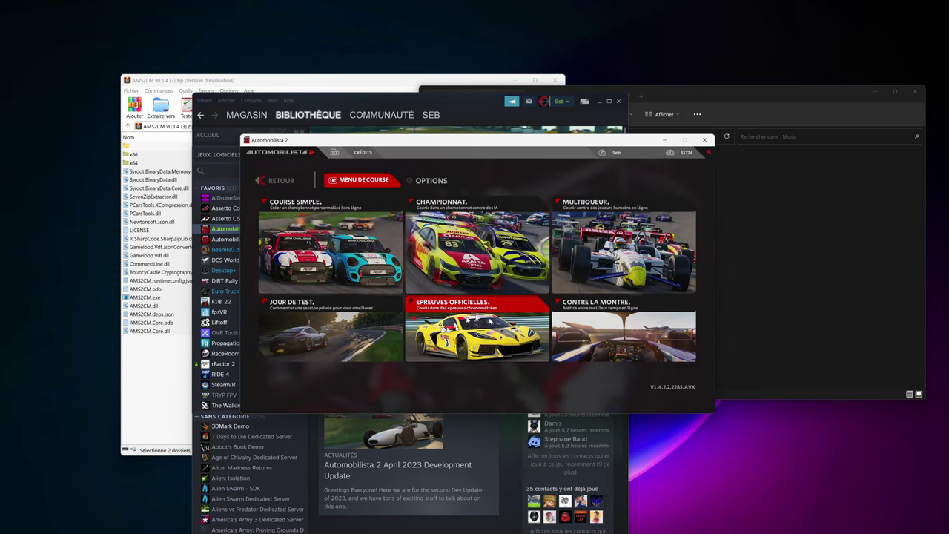
pyautogui.click(300, 274)
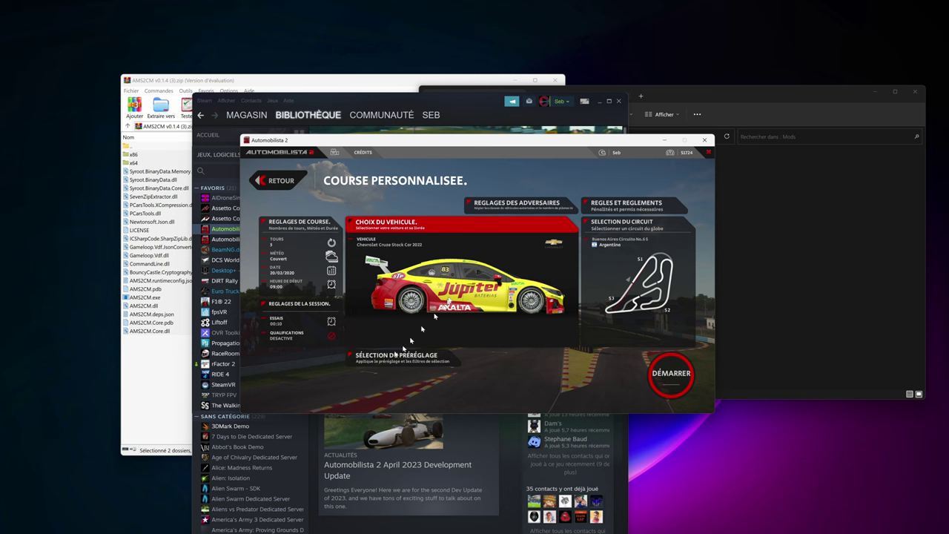
pyautogui.click(299, 281)
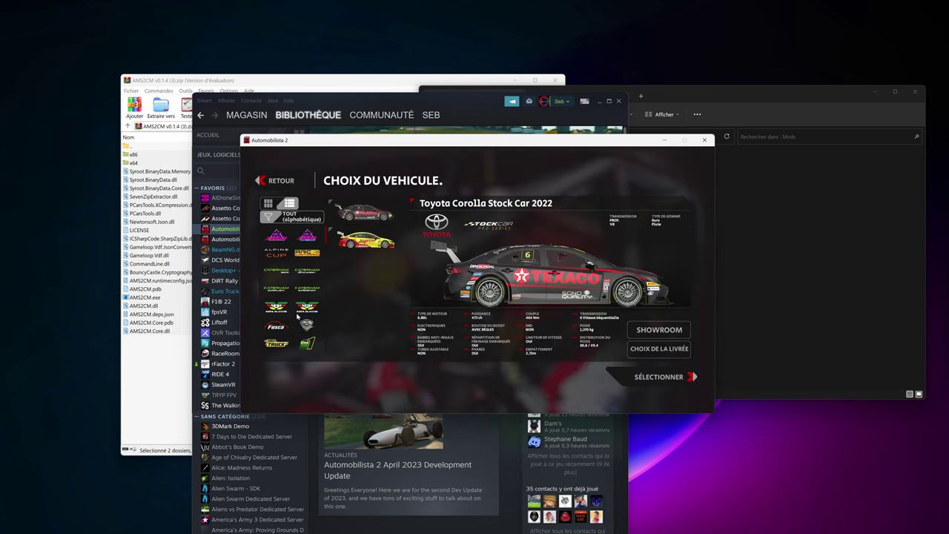
# Look through the alphabetical vehicle classes down to GTE for mod cars, and display the Ford GT LM.
pyautogui.scroll(-2, 285, 238)
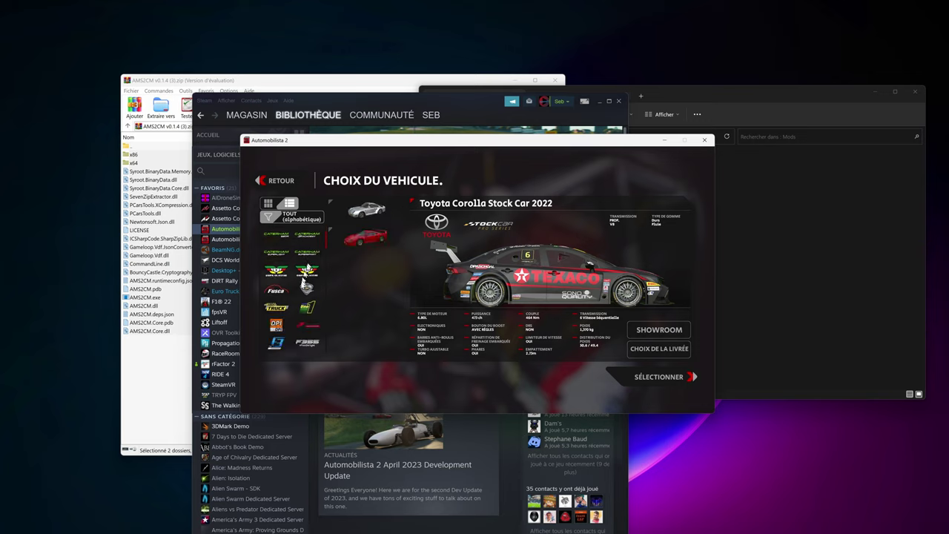
pyautogui.scroll(-1, 306, 267)
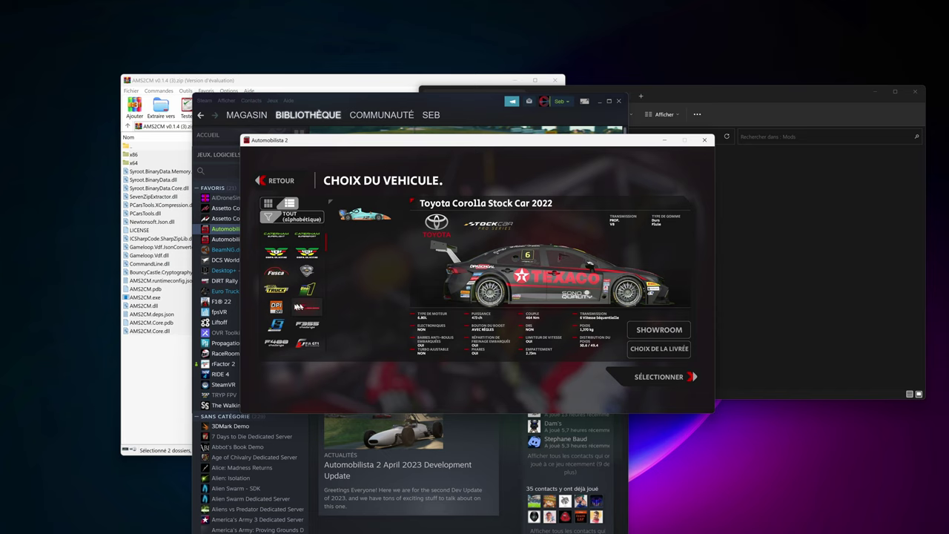
pyautogui.scroll(-2, 279, 307)
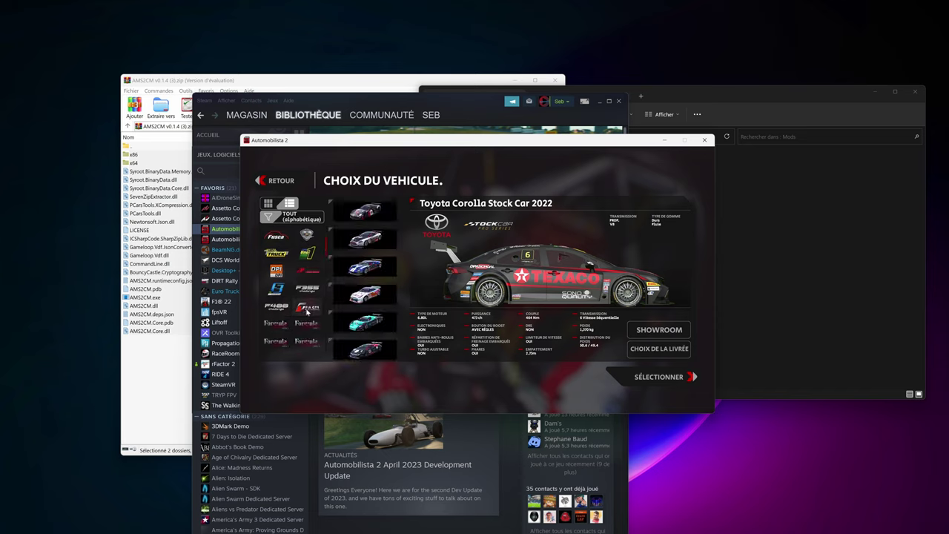
pyautogui.scroll(-6, 308, 324)
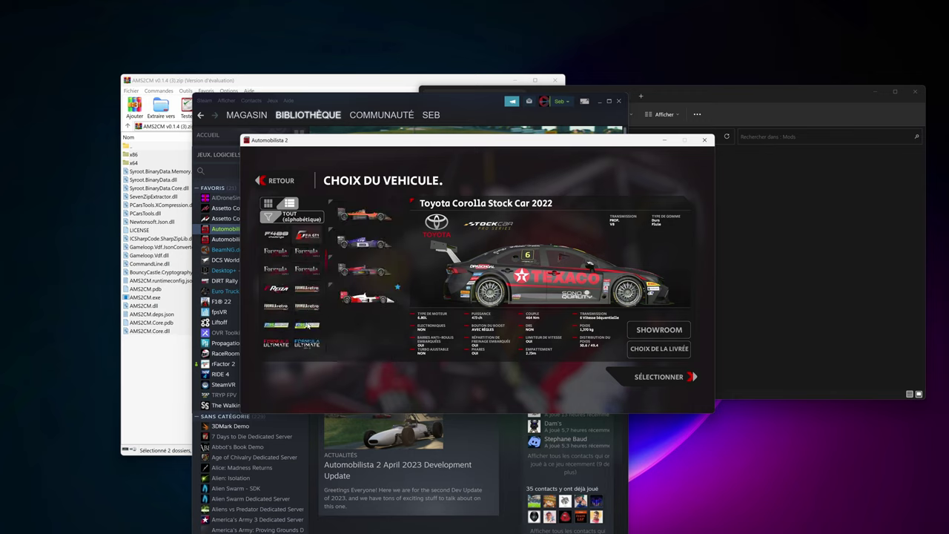
pyautogui.scroll(-4, 297, 297)
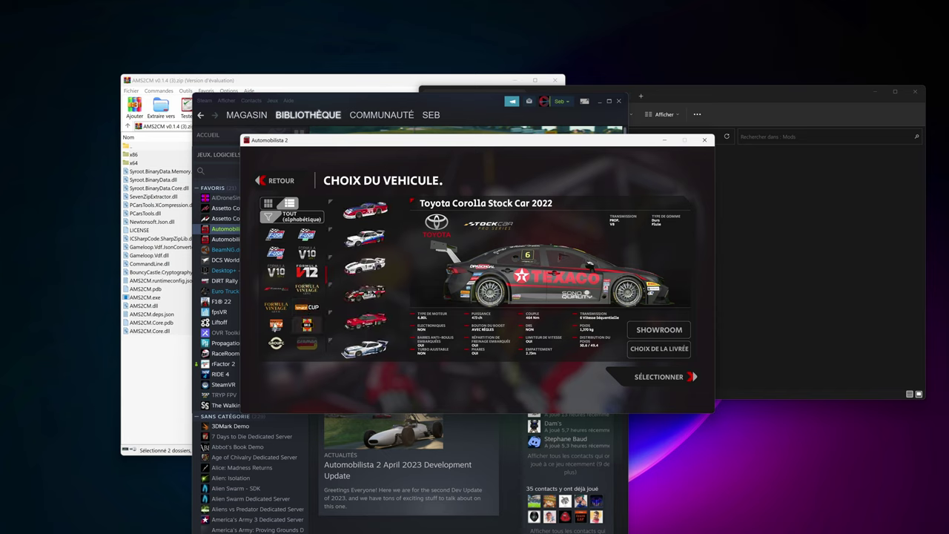
pyautogui.scroll(-2, 274, 326)
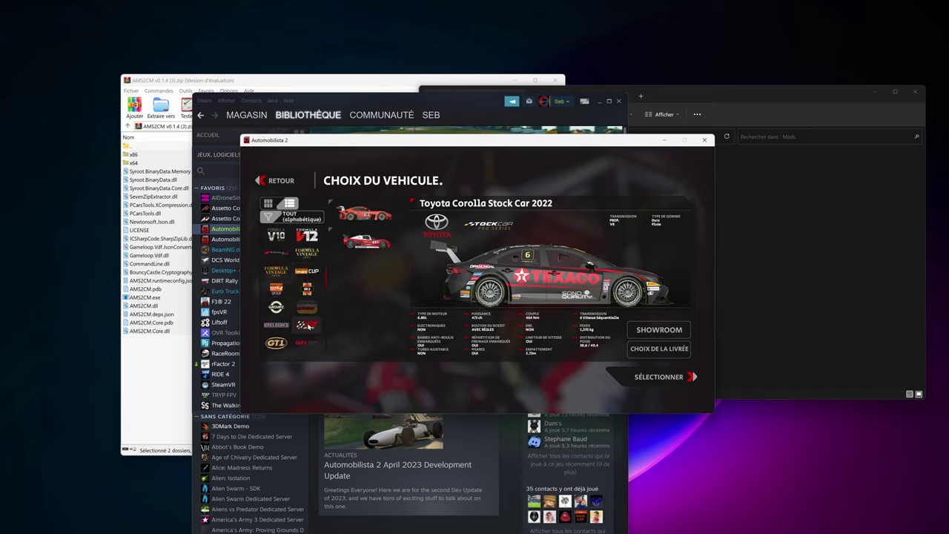
pyautogui.scroll(-2, 299, 312)
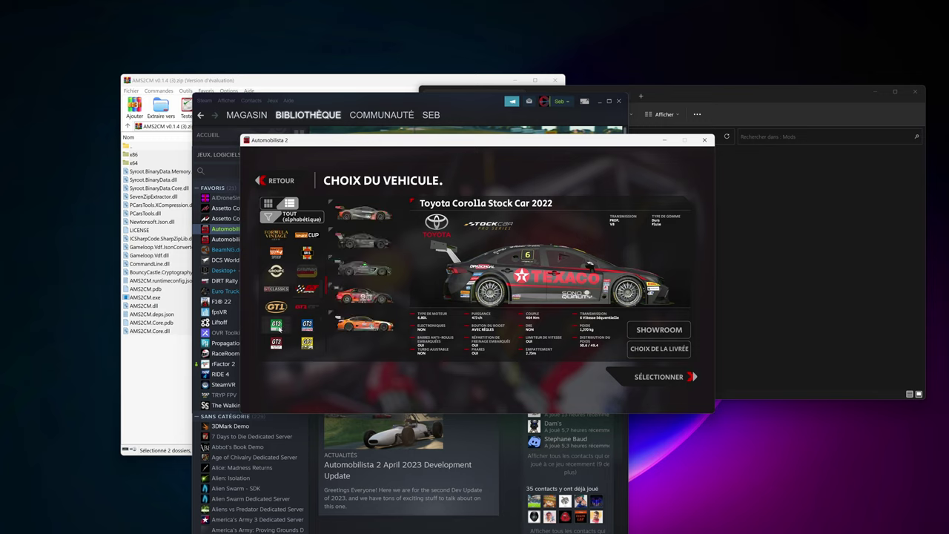
pyautogui.scroll(-5, 286, 328)
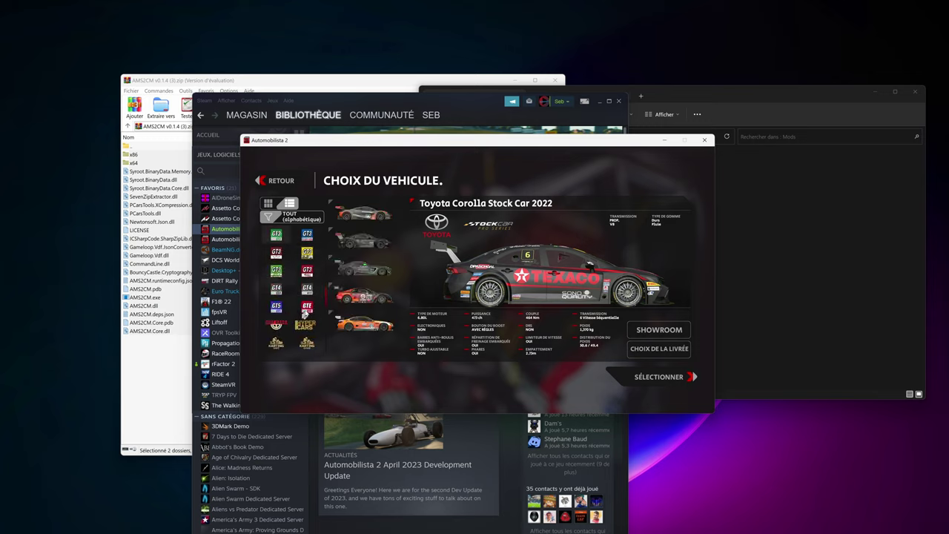
pyautogui.click(303, 312)
pyautogui.click(365, 241)
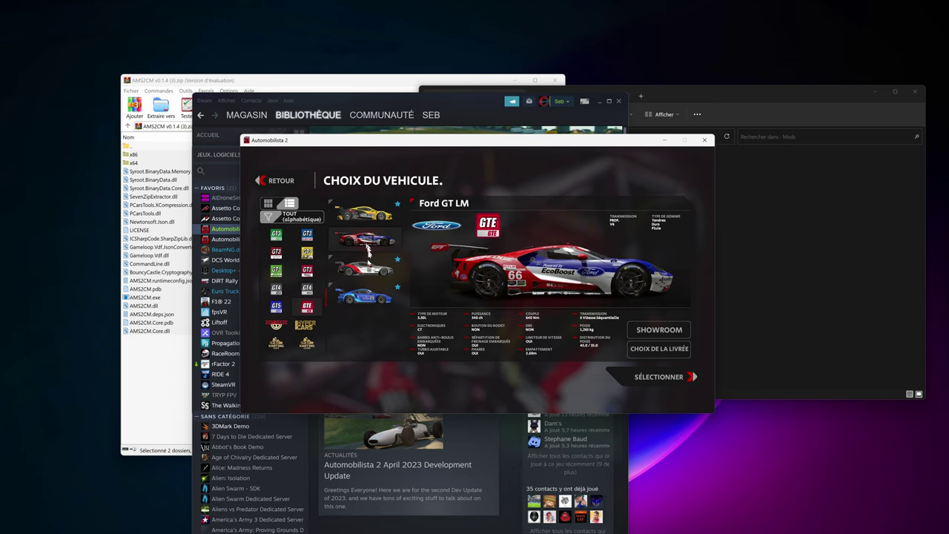
# Check the vehicle classes listed after GTE for mod cars, and display the Renault Clio Cup in TC1.
pyautogui.scroll(-4, 280, 328)
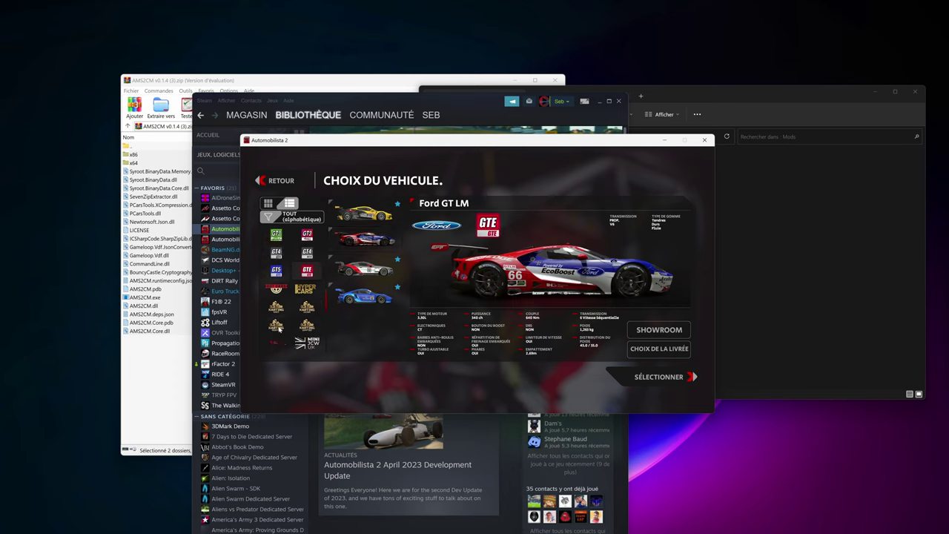
pyautogui.scroll(-5, 275, 308)
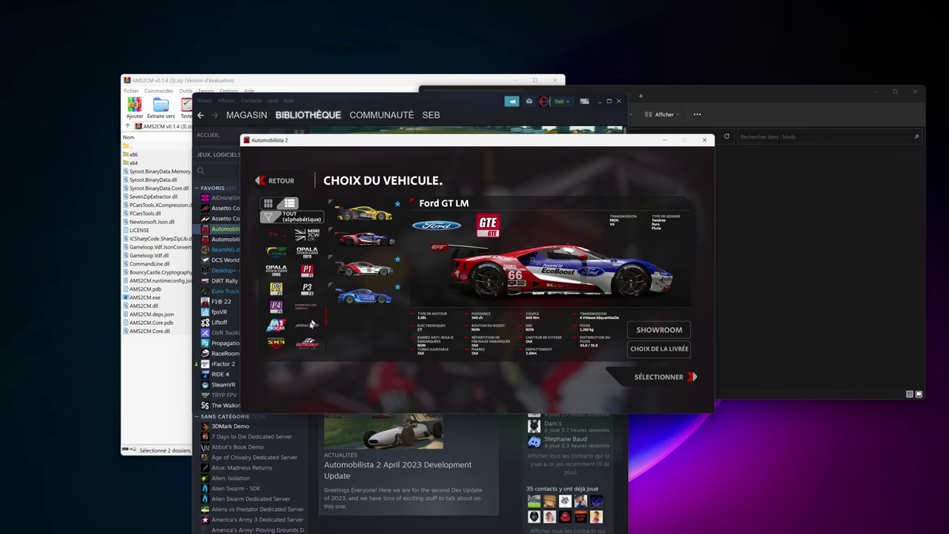
pyautogui.click(306, 302)
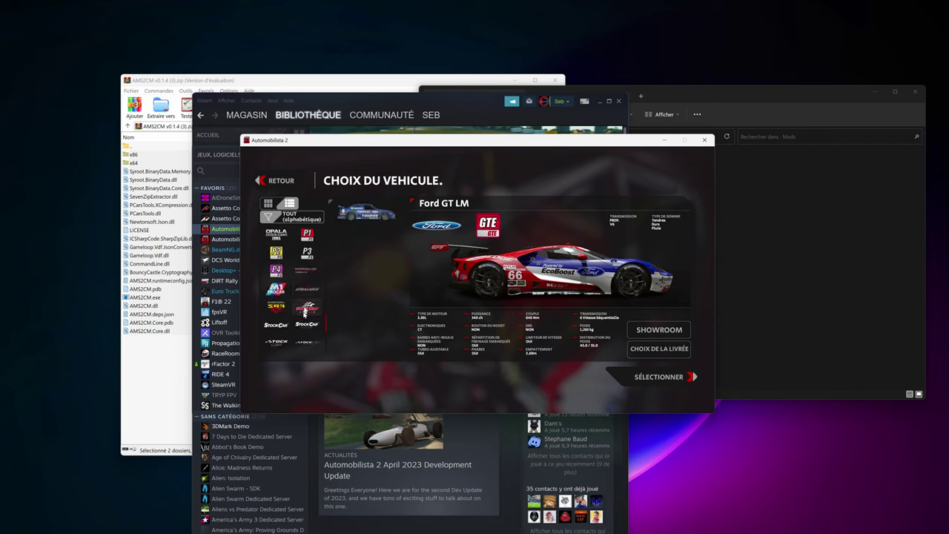
pyautogui.click(278, 308)
pyautogui.scroll(-2, 279, 317)
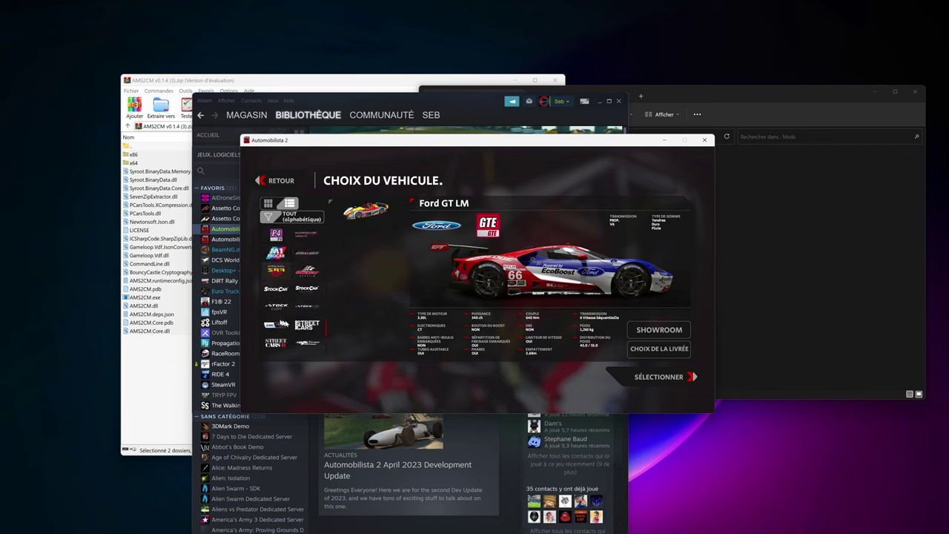
pyautogui.scroll(-1, 293, 327)
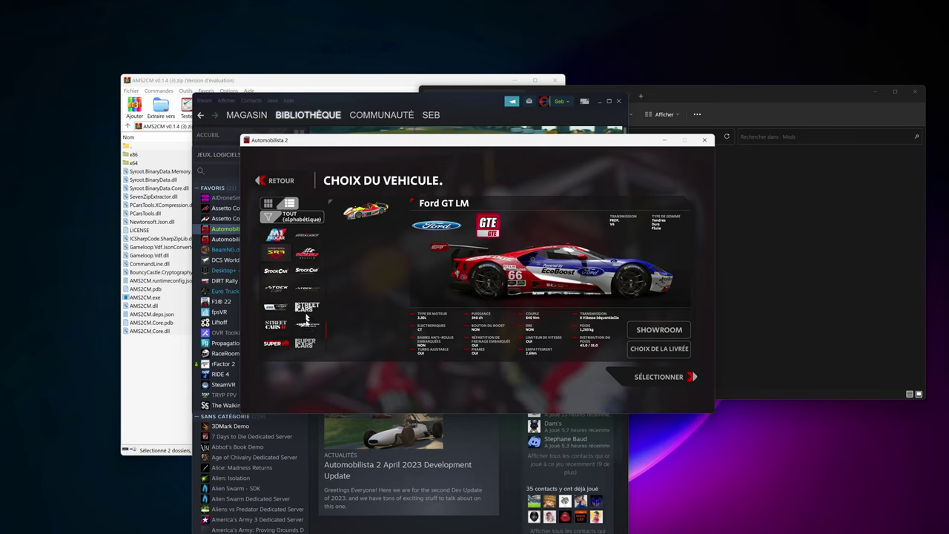
pyautogui.click(307, 320)
pyautogui.scroll(-2, 292, 289)
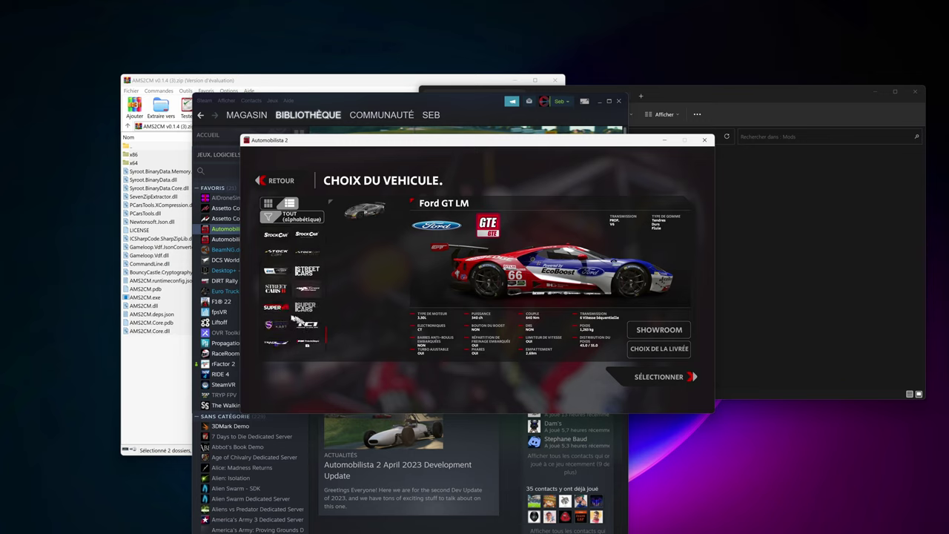
pyautogui.click(304, 325)
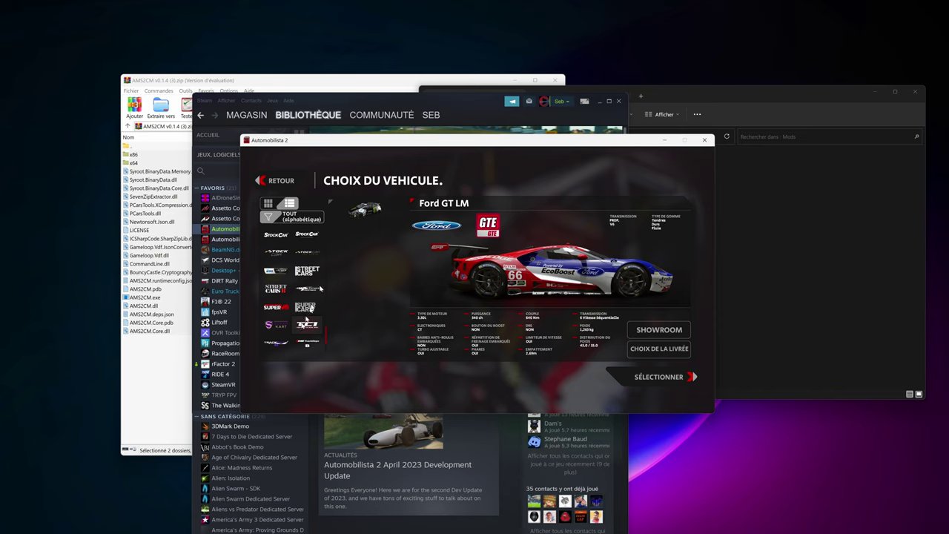
pyautogui.moveTo(350, 222)
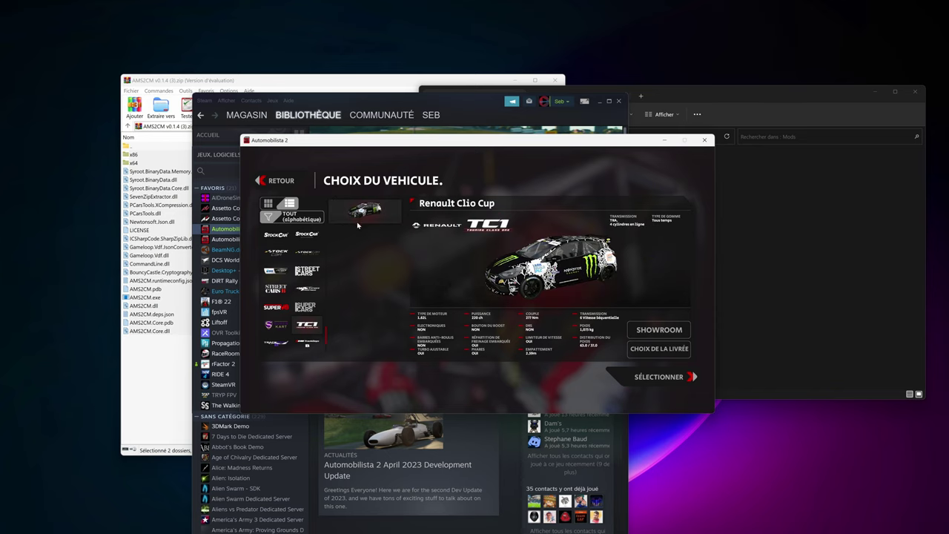
# Show the cars of the two vehicle classes listed directly below TC1.
pyautogui.scroll(-2, 281, 311)
pyautogui.click(276, 324)
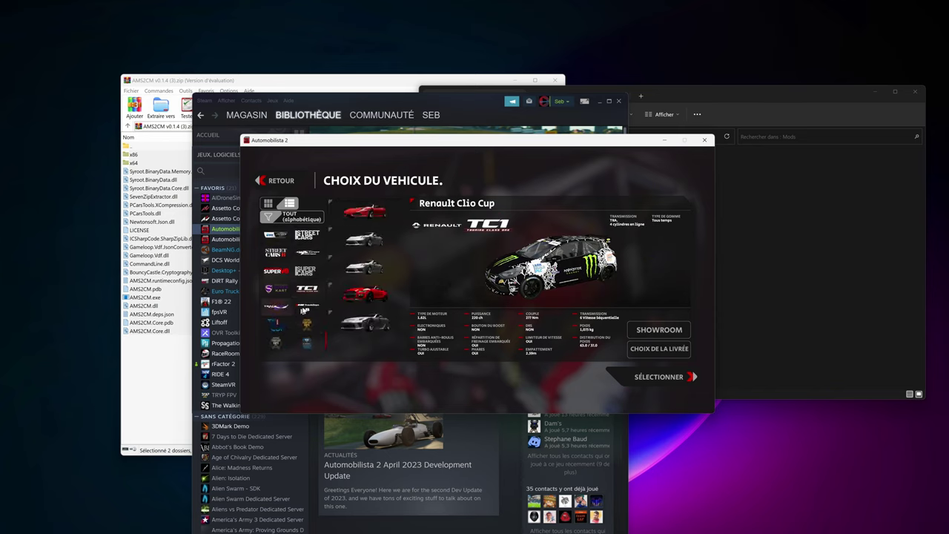
pyautogui.click(305, 308)
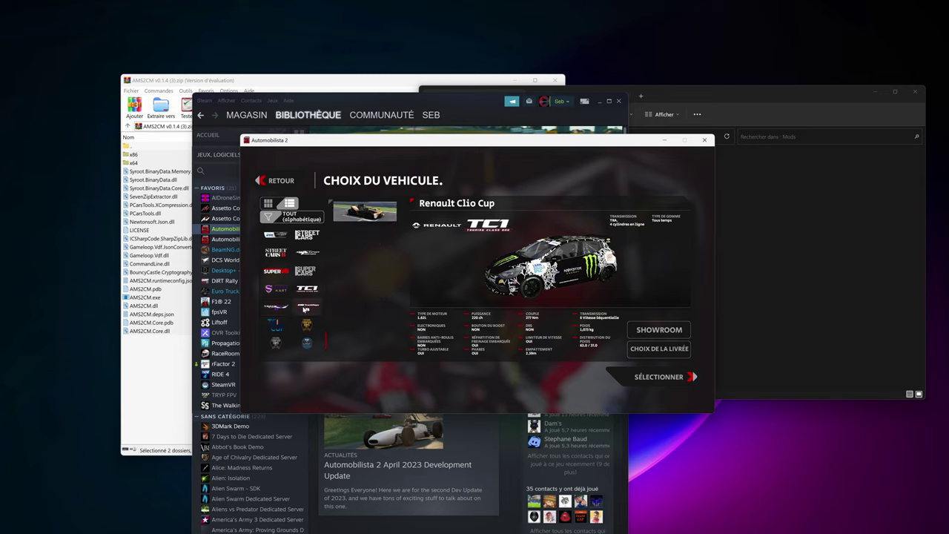
# Choose the KTM X-Bow Cup from the last vehicle class in the list as the race car.
pyautogui.scroll(-1, 279, 327)
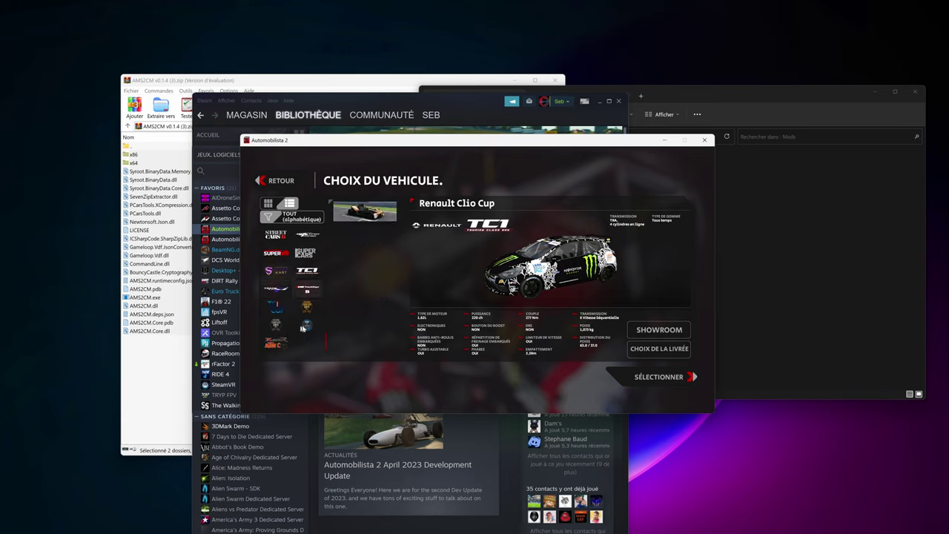
pyautogui.click(304, 326)
pyautogui.click(275, 346)
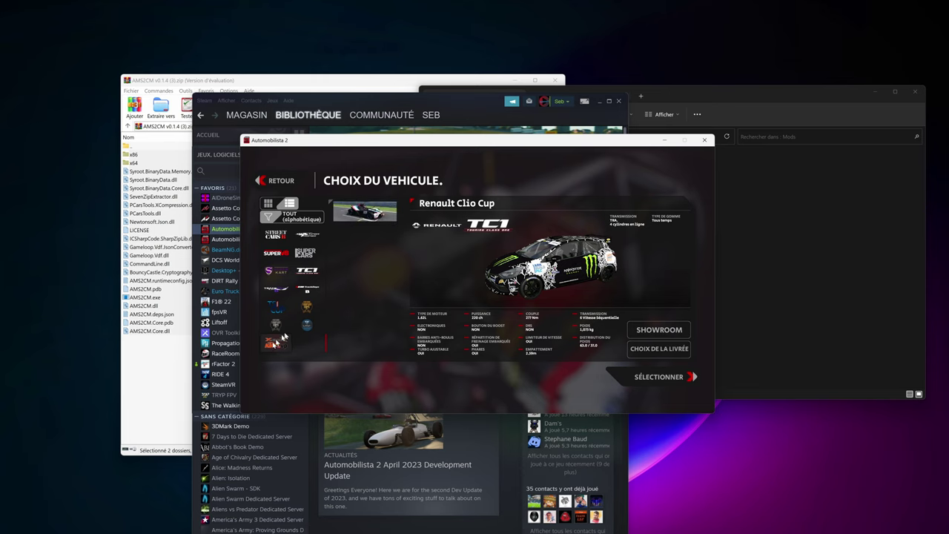
pyautogui.click(658, 376)
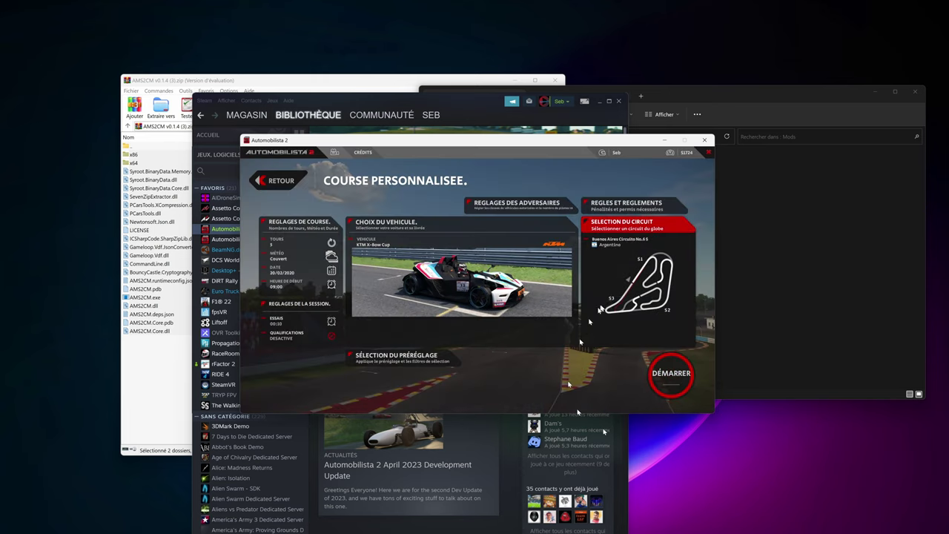
# Open the circuit selection and display the California Highway and Mojave mod tracks from the location list.
pyautogui.click(621, 297)
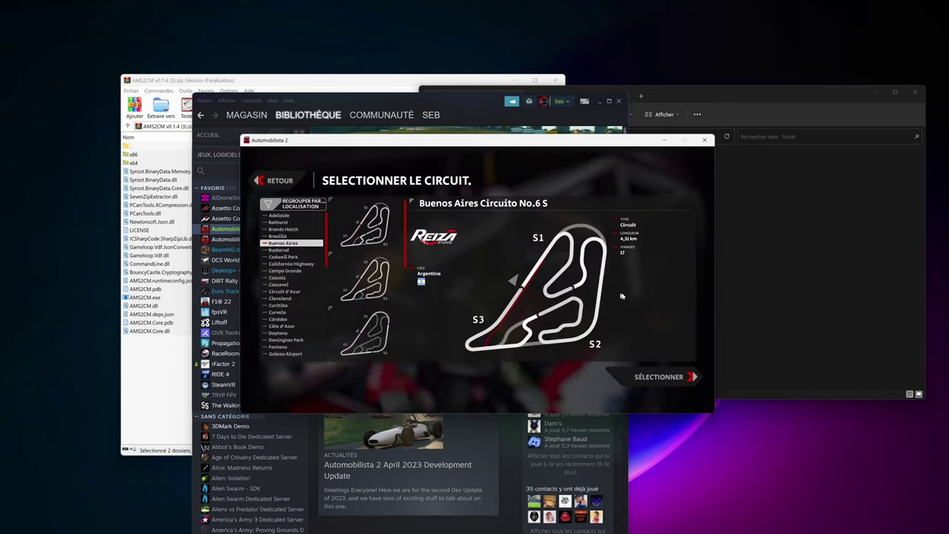
pyautogui.click(282, 264)
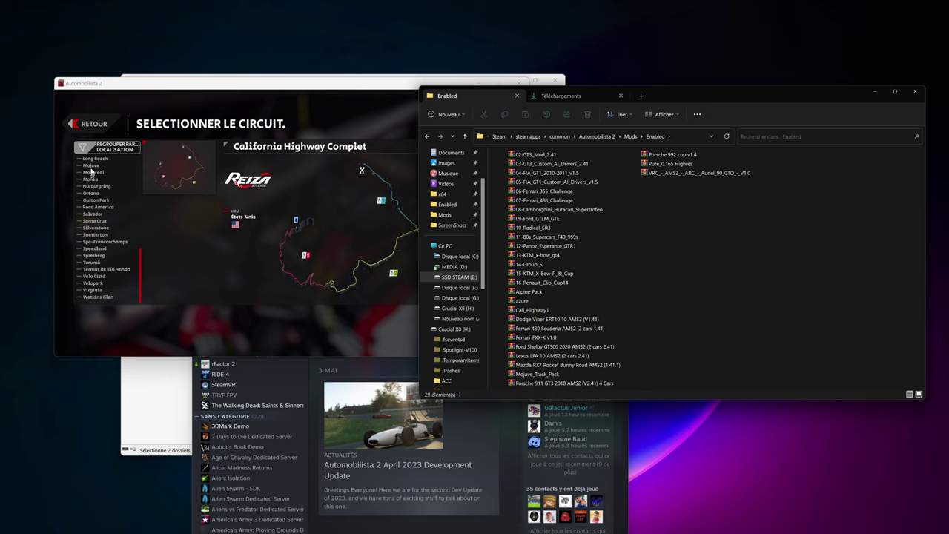
pyautogui.click(91, 169)
pyautogui.scroll(-5, 93, 223)
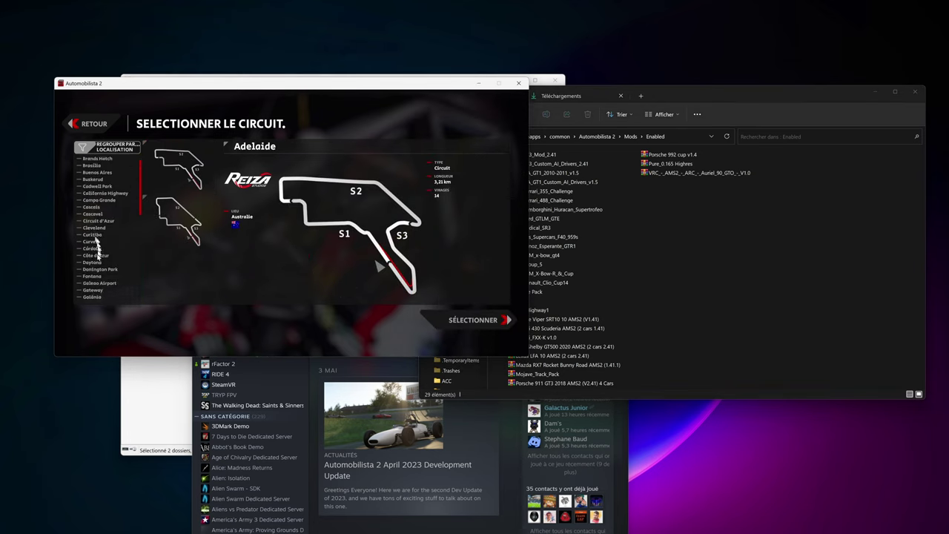
pyautogui.scroll(-1, 94, 278)
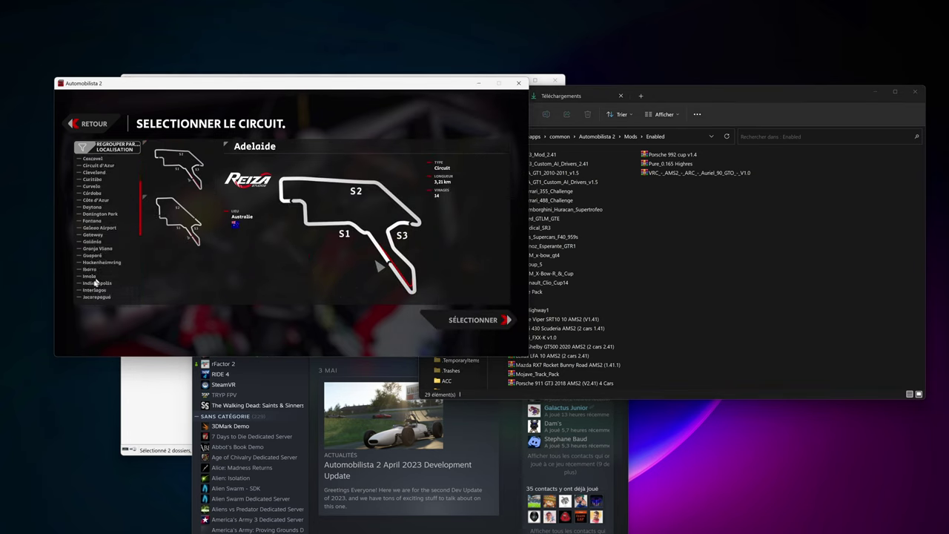
pyautogui.scroll(-1, 100, 211)
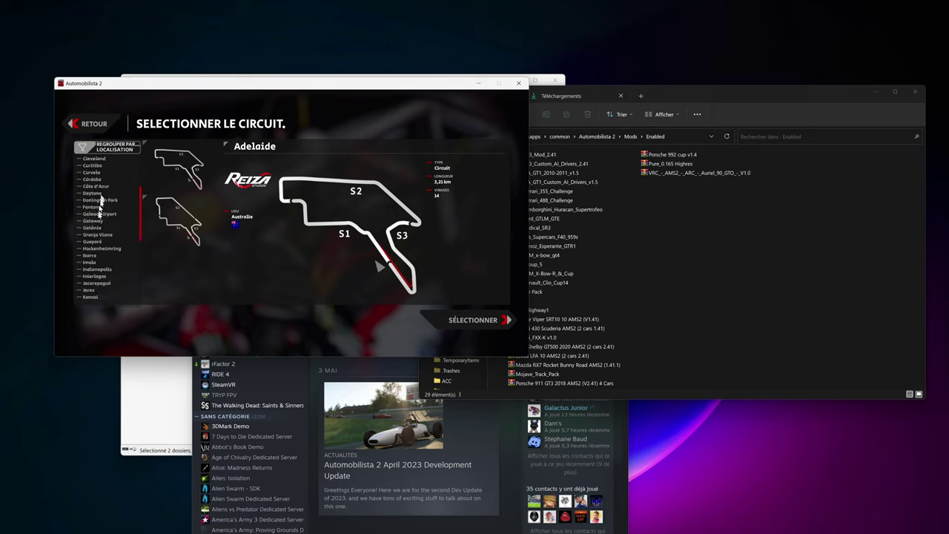
pyautogui.scroll(-4, 100, 210)
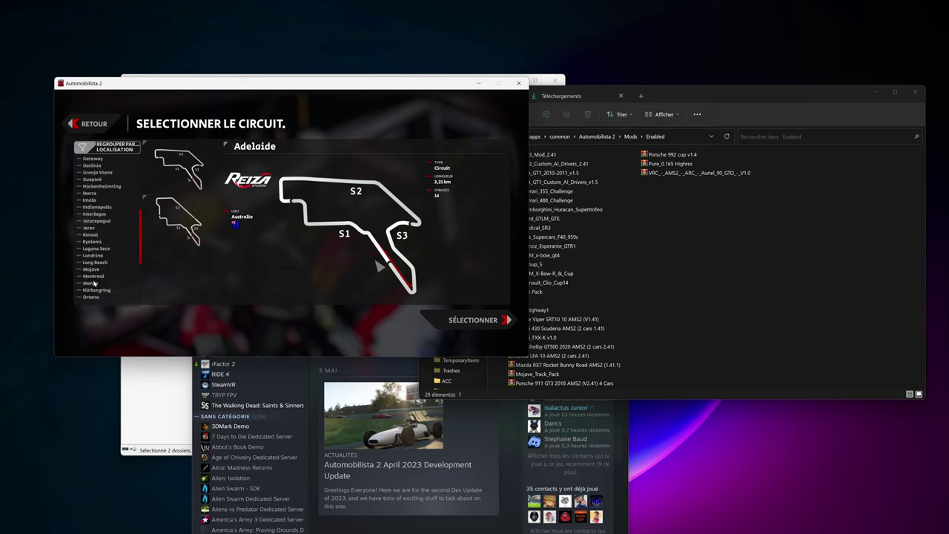
pyautogui.click(91, 270)
# Close Automobilista 2, switch to File Explorer and open the Enabled folder inside the game's Mods folder.
pyautogui.moveTo(512, 83); pyautogui.dragTo(480, 80)
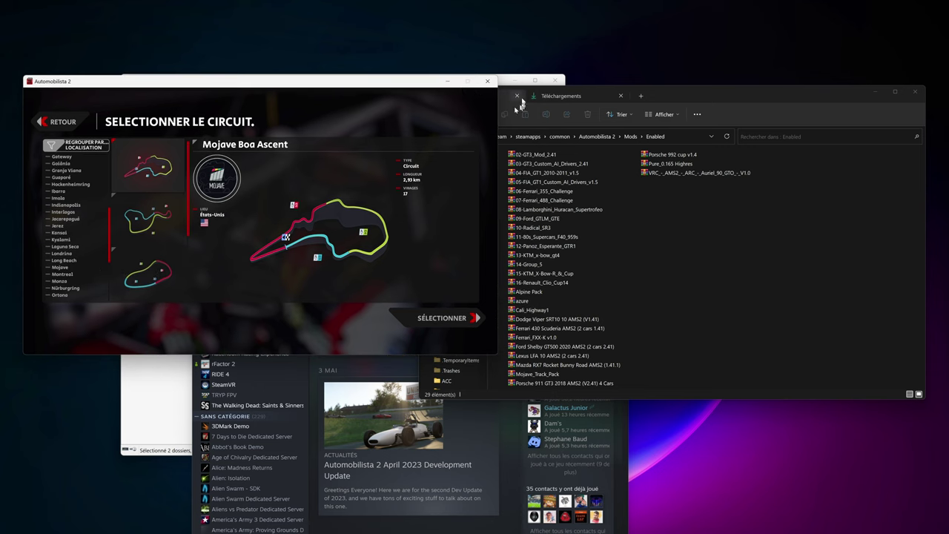
pyautogui.click(488, 81)
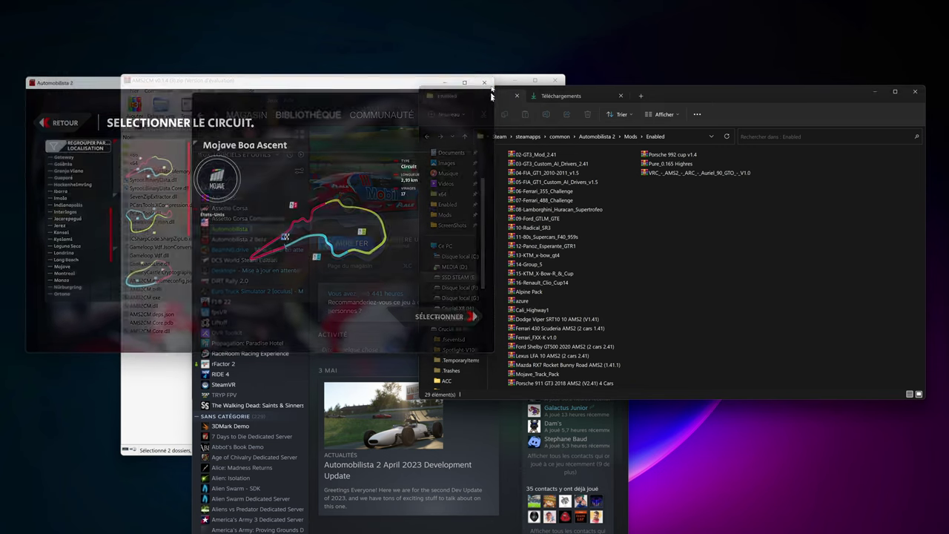
pyautogui.click(628, 141)
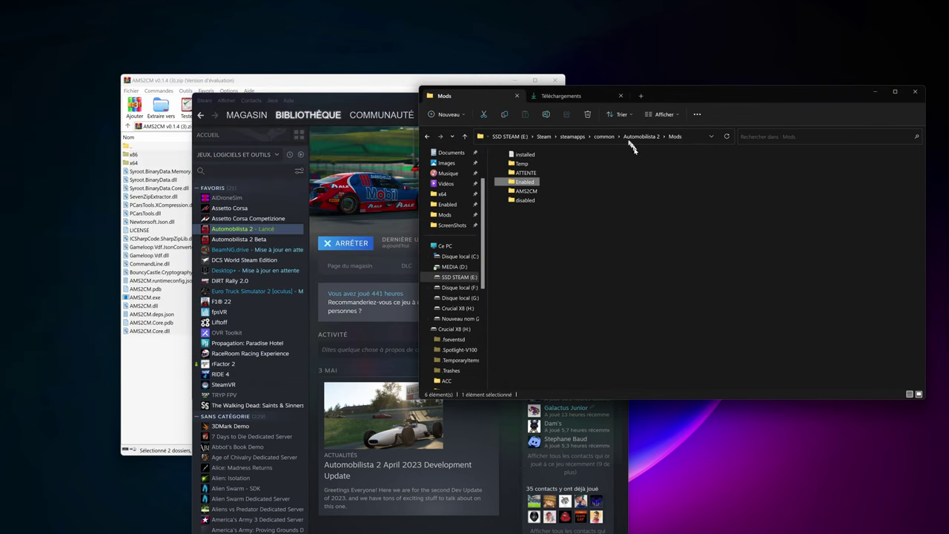
pyautogui.doubleClick(526, 185)
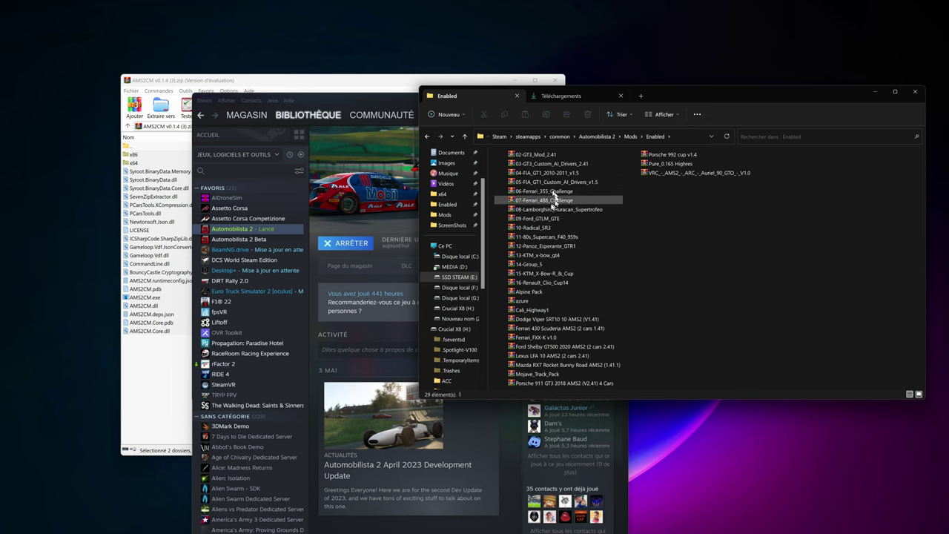
pyautogui.moveTo(741, 96); pyautogui.dragTo(807, 42)
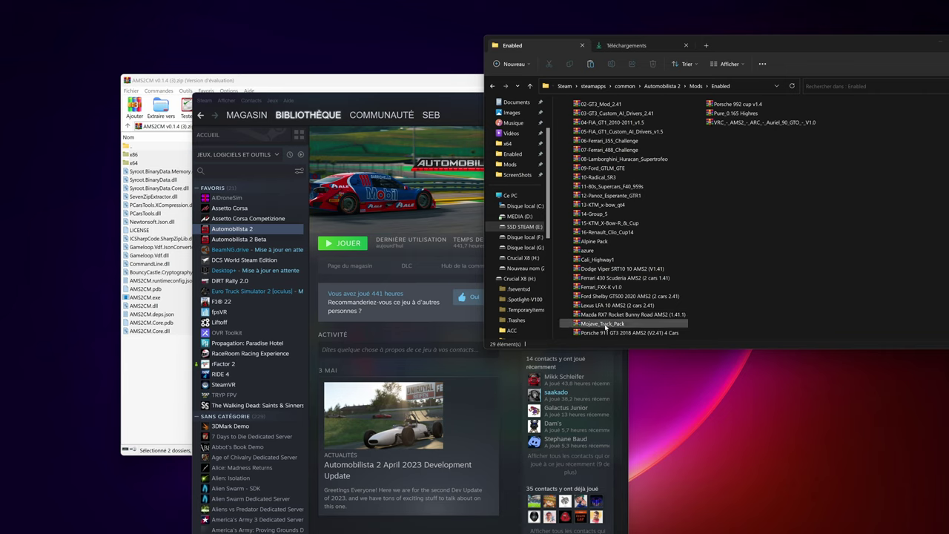
# Move the Mojave_Track_Pack archive from the Enabled folder to the disabled folder in Mods.
pyautogui.click(606, 324)
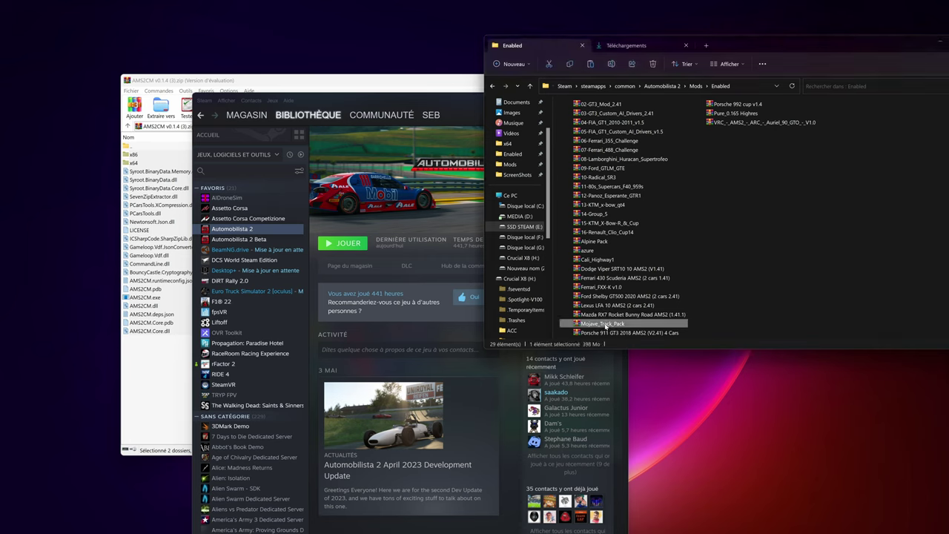
pyautogui.rightClick(606, 323)
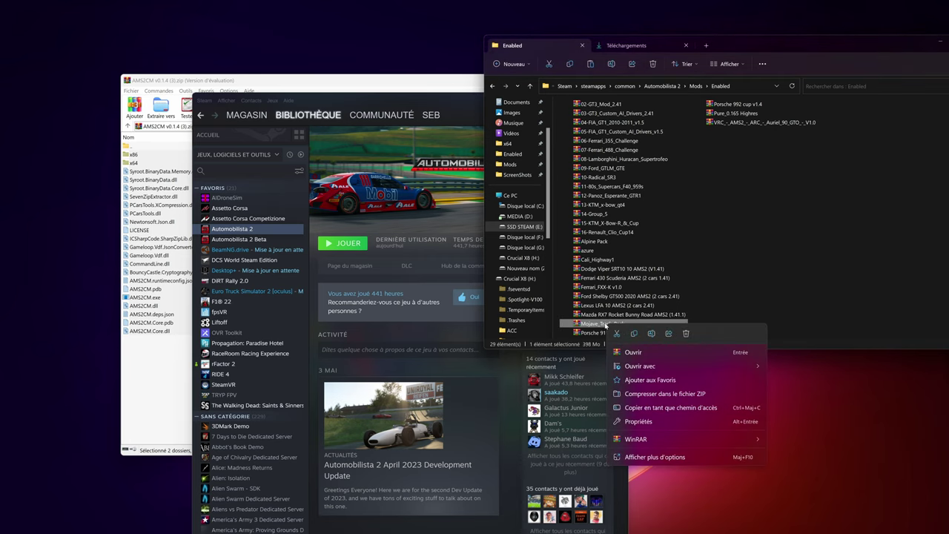
pyautogui.click(615, 334)
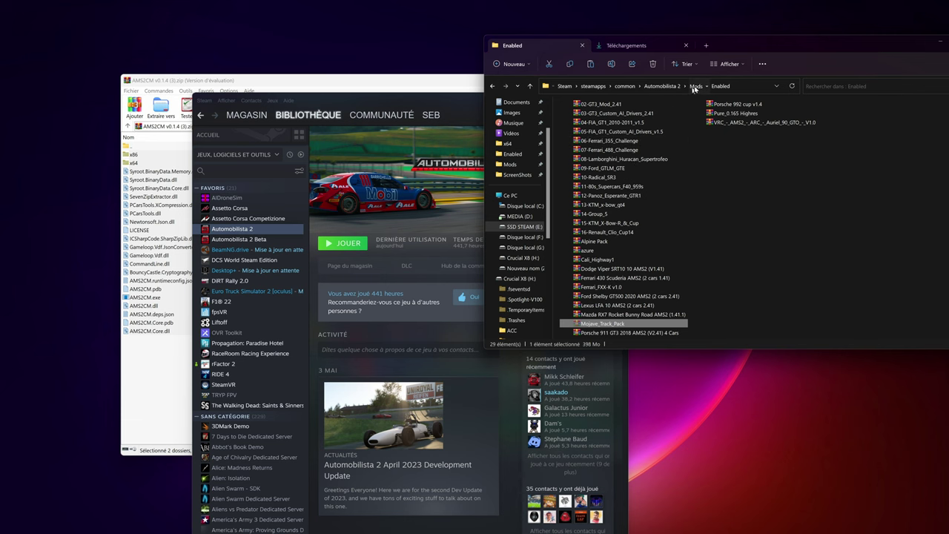
pyautogui.click(696, 86)
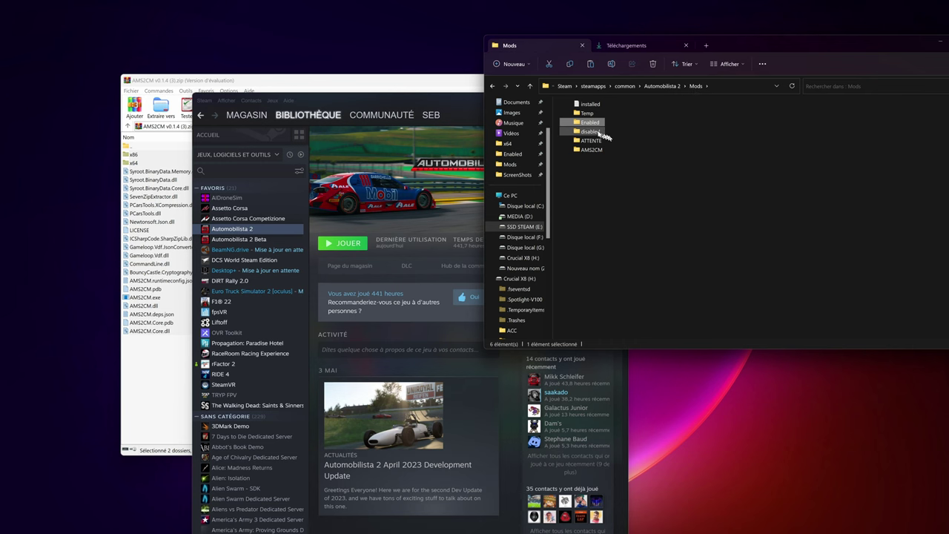
pyautogui.doubleClick(252, 213)
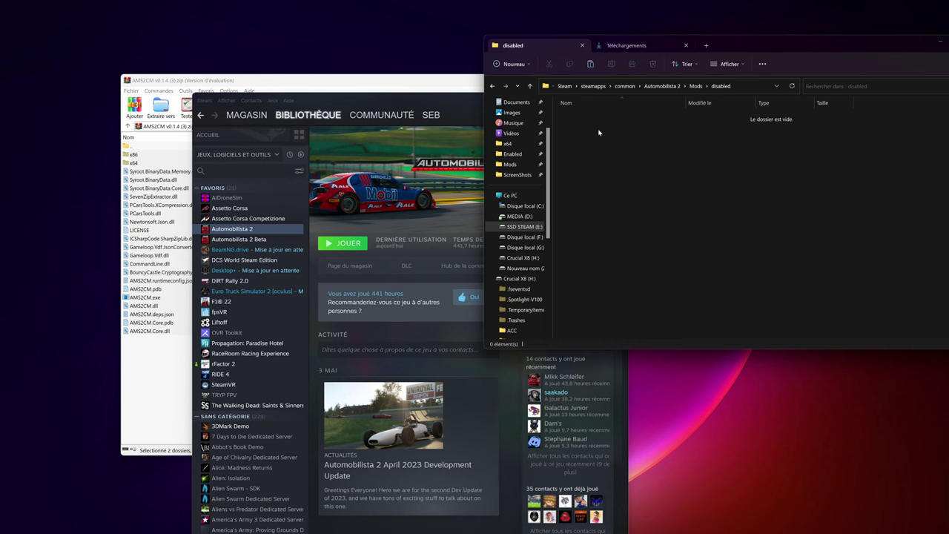
pyautogui.rightClick(602, 133)
pyautogui.click(610, 143)
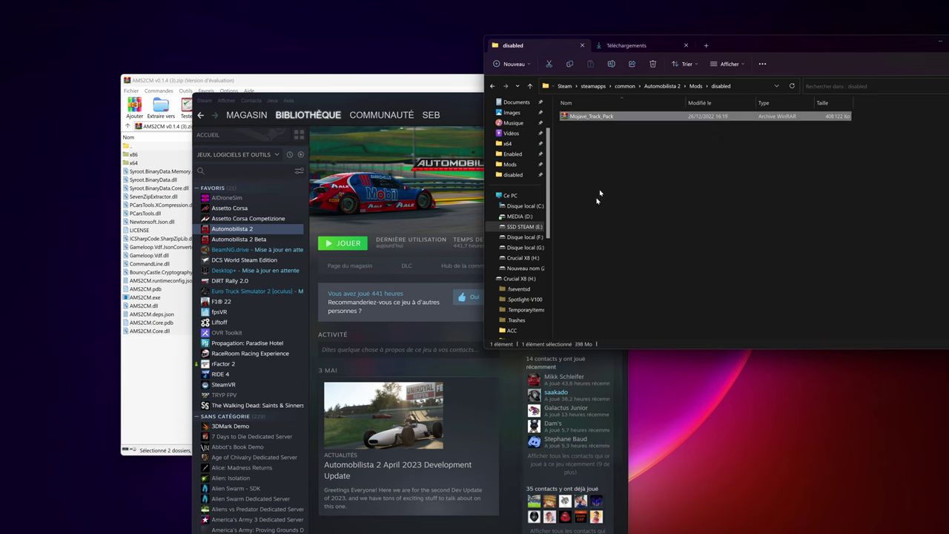
# Run the AMS2CM application from the AMS2CM folder in Mods to reinstall the enabled mods, and dismiss its console when it finishes.
pyautogui.click(695, 86)
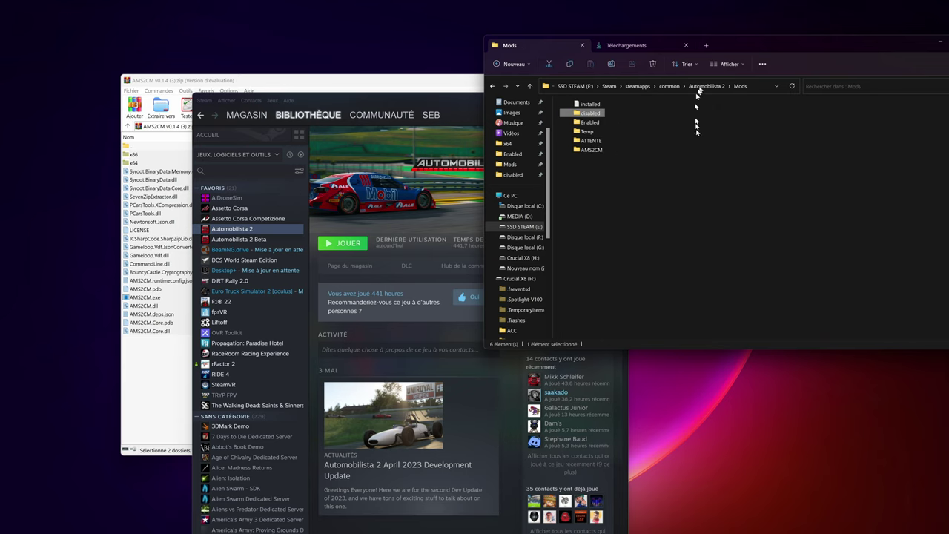
pyautogui.doubleClick(596, 149)
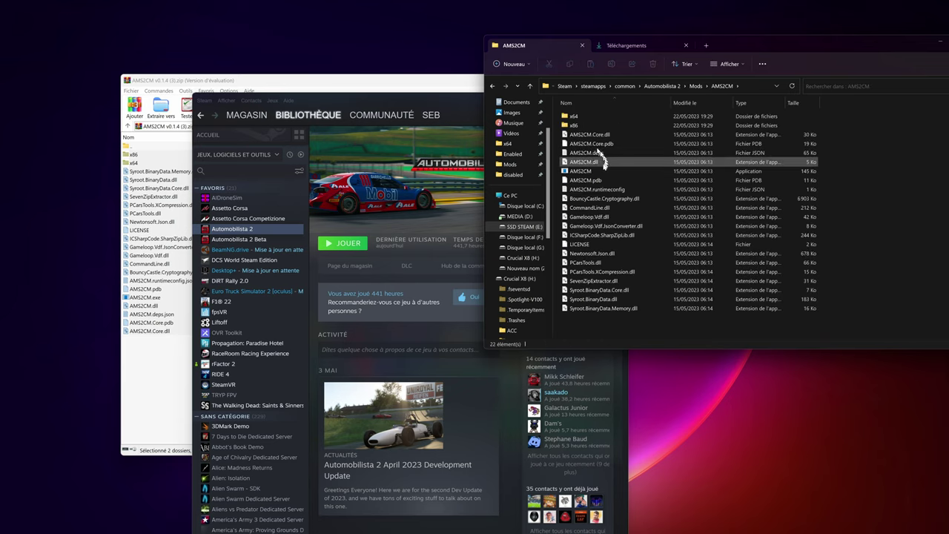
pyautogui.doubleClick(582, 170)
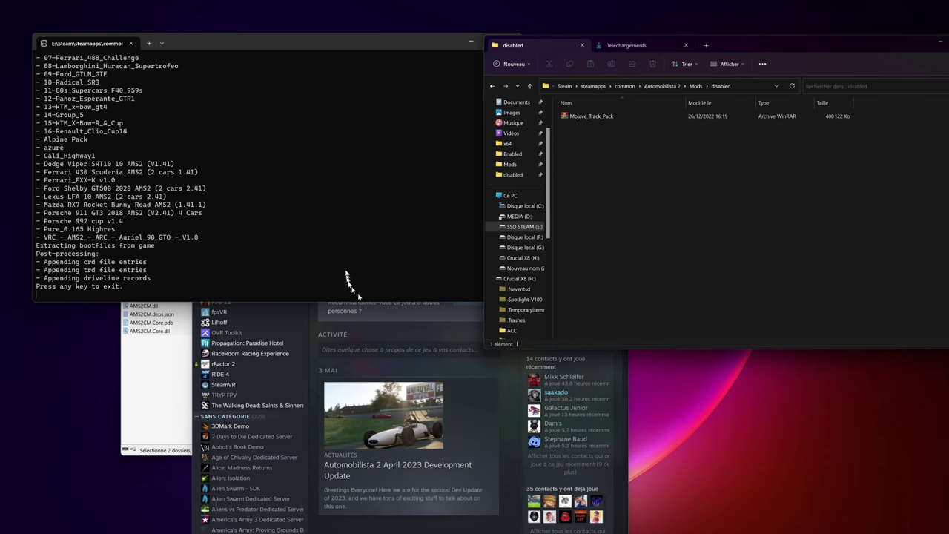
pyautogui.click(346, 273)
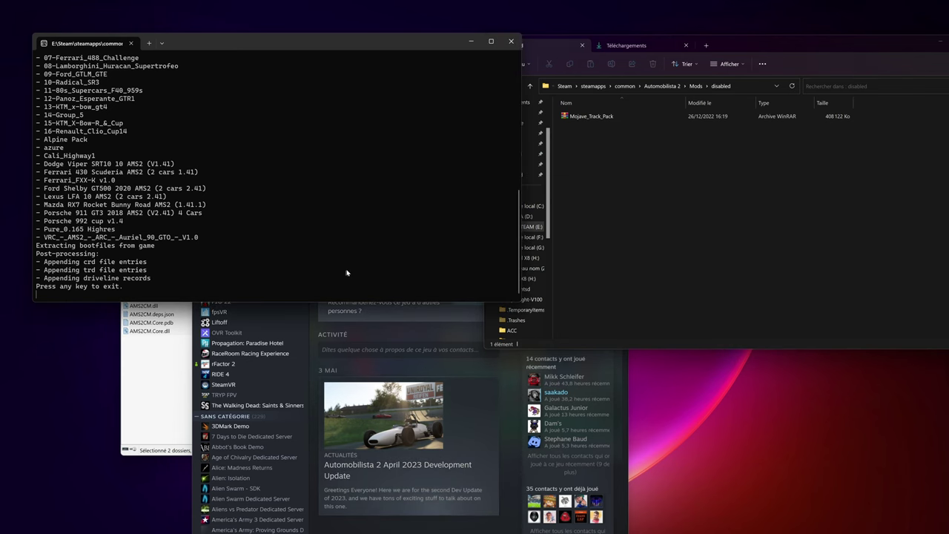
pyautogui.press('Return')
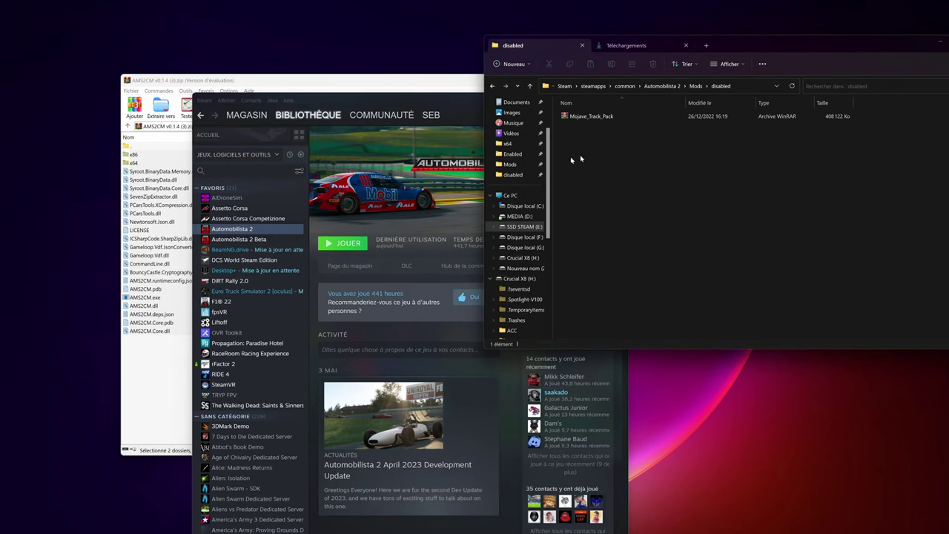
# Switch to Steam, launch Automobilista 2 in the standard mode and open the custom race setup.
pyautogui.click(347, 244)
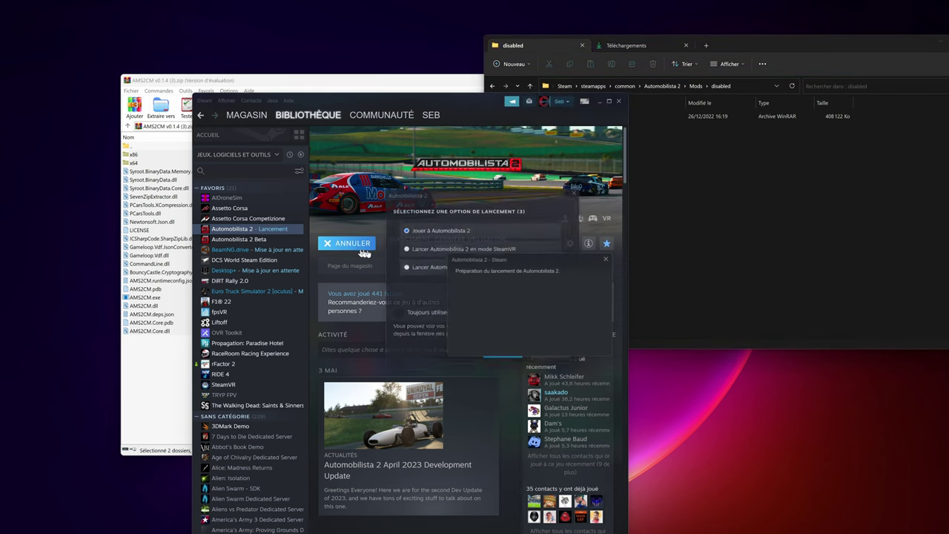
pyautogui.click(505, 355)
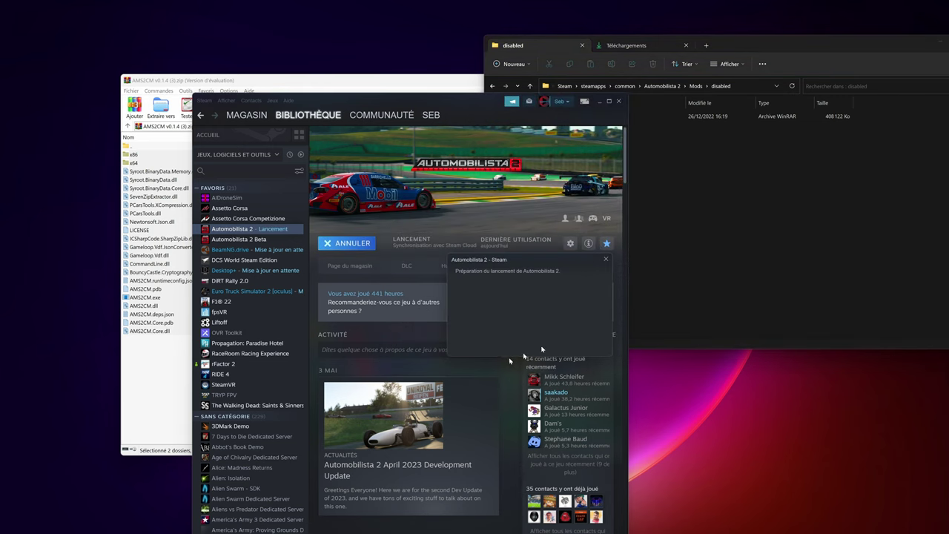
pyautogui.click(354, 259)
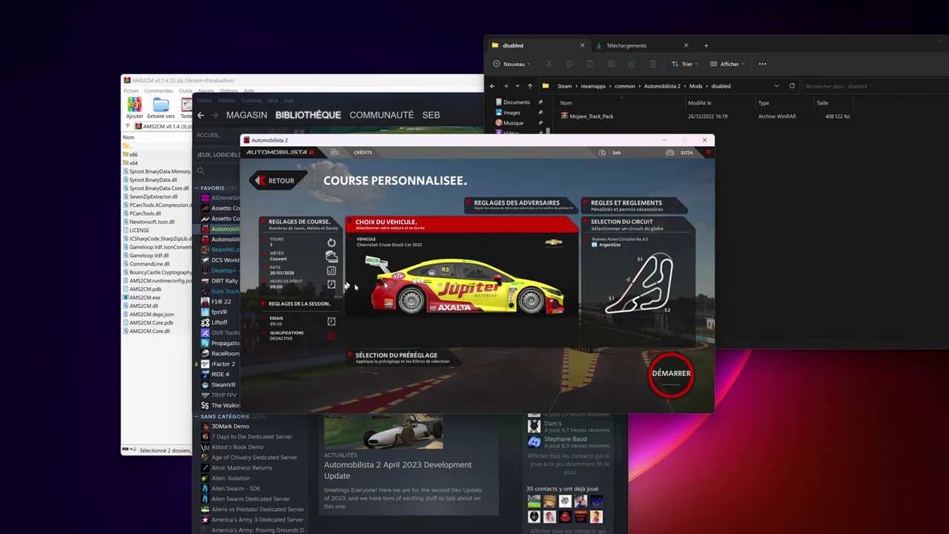
# Choose the Panoz Esperante GTR1 from the GT1 vehicle class as the race car.
pyautogui.click(419, 280)
pyautogui.scroll(-5, 285, 291)
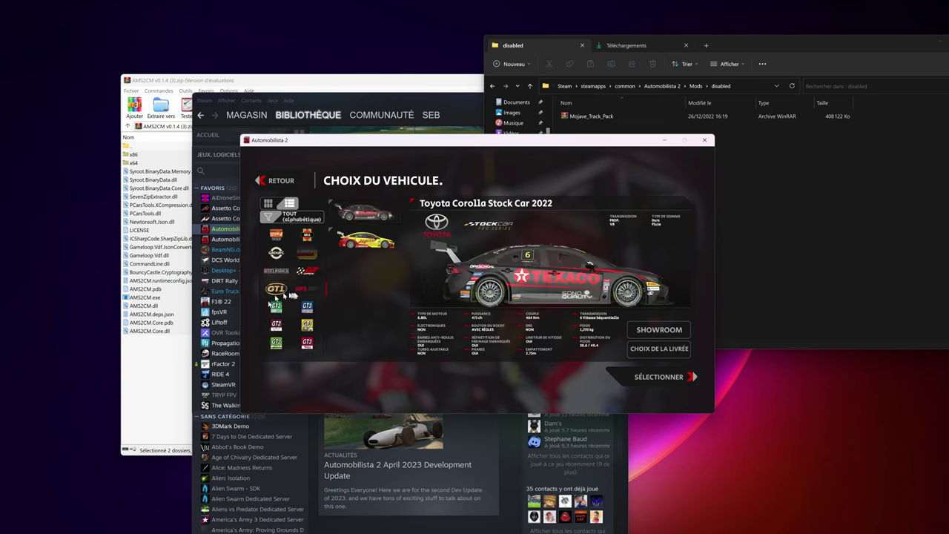
pyautogui.click(301, 289)
pyautogui.click(276, 288)
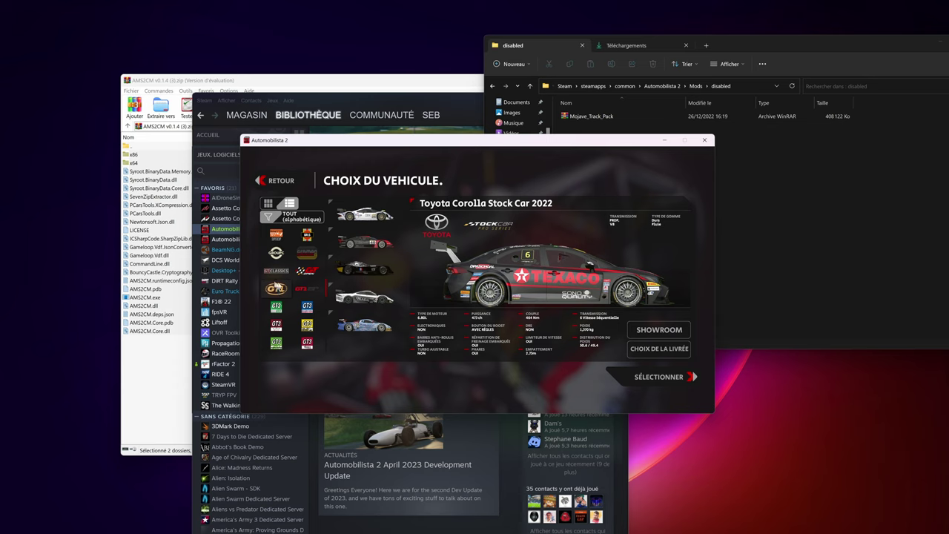
pyautogui.click(353, 269)
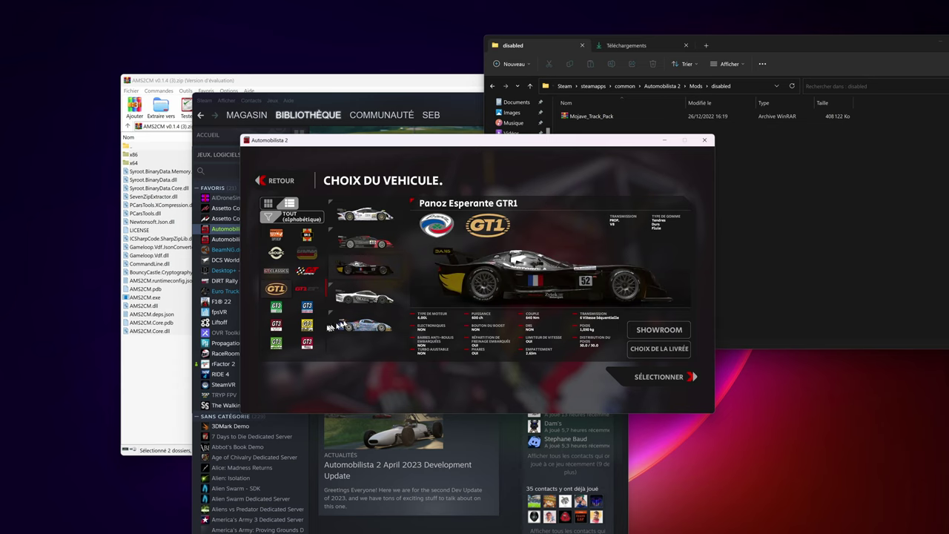
pyautogui.scroll(-5, 290, 304)
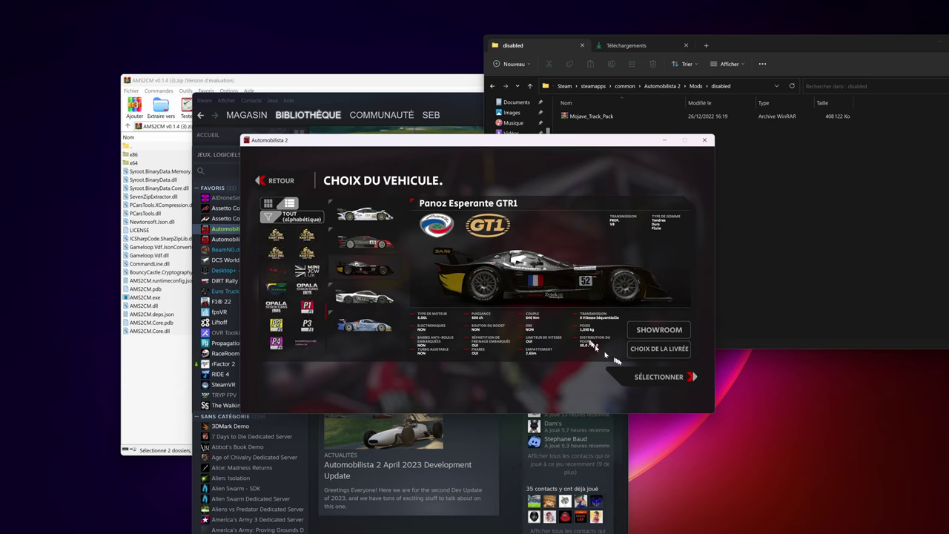
pyautogui.click(638, 377)
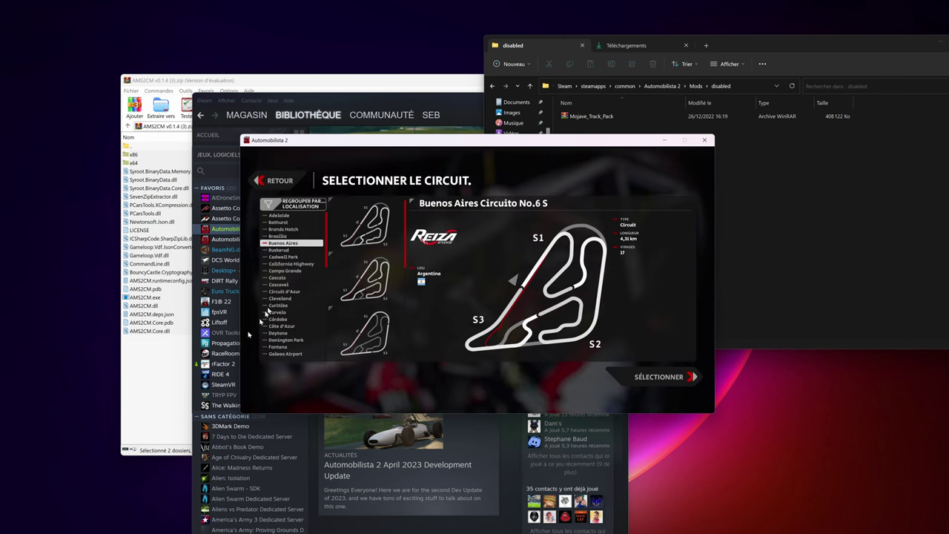
# Look through the circuit location list for the Mojave track.
pyautogui.scroll(-5, 281, 293)
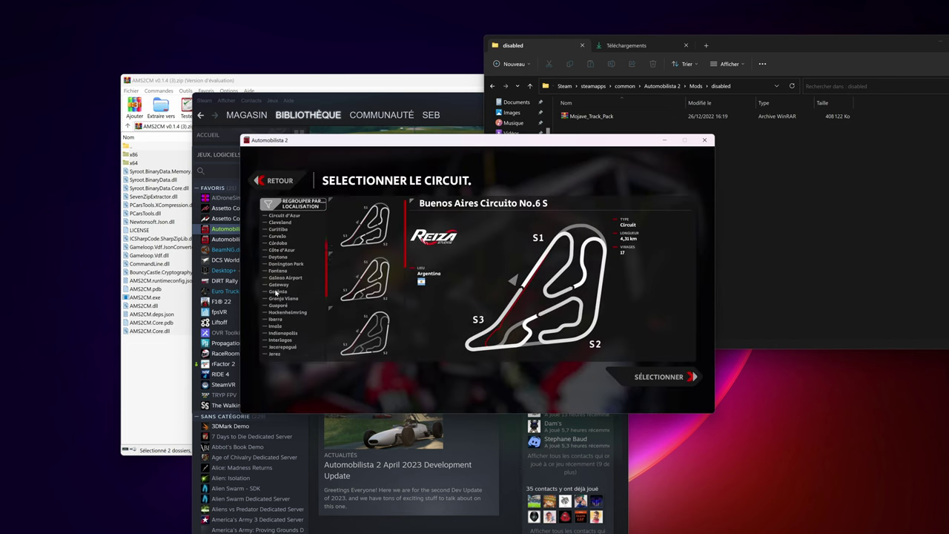
pyautogui.scroll(-3, 275, 293)
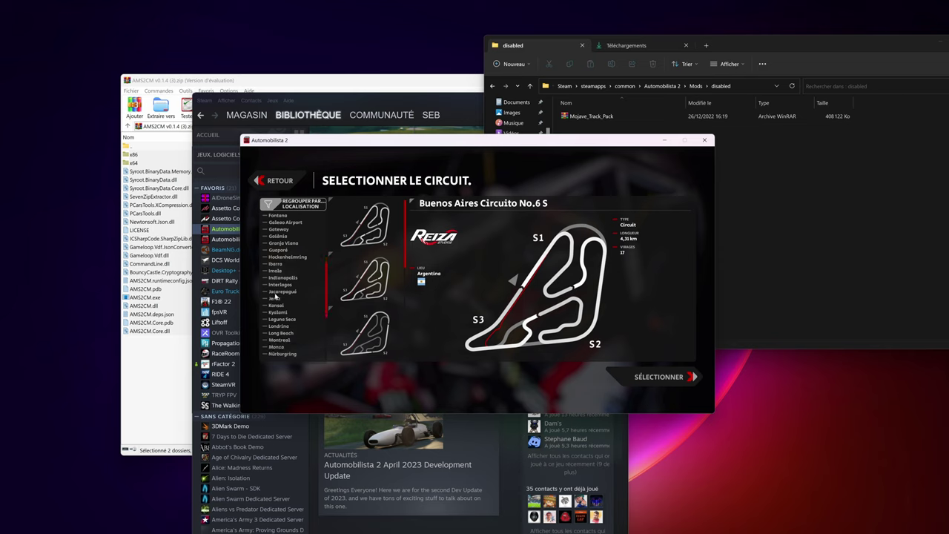
# Check the remaining circuit locations through Watkins Glen, and recheck the list back to Campo Grande for any Mojave entry.
pyautogui.scroll(-1, 275, 295)
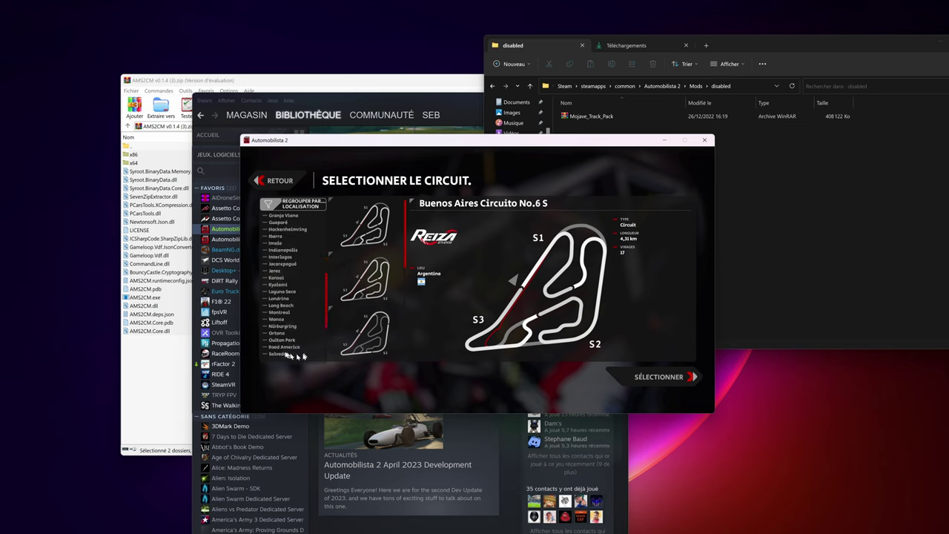
pyautogui.scroll(-1, 280, 350)
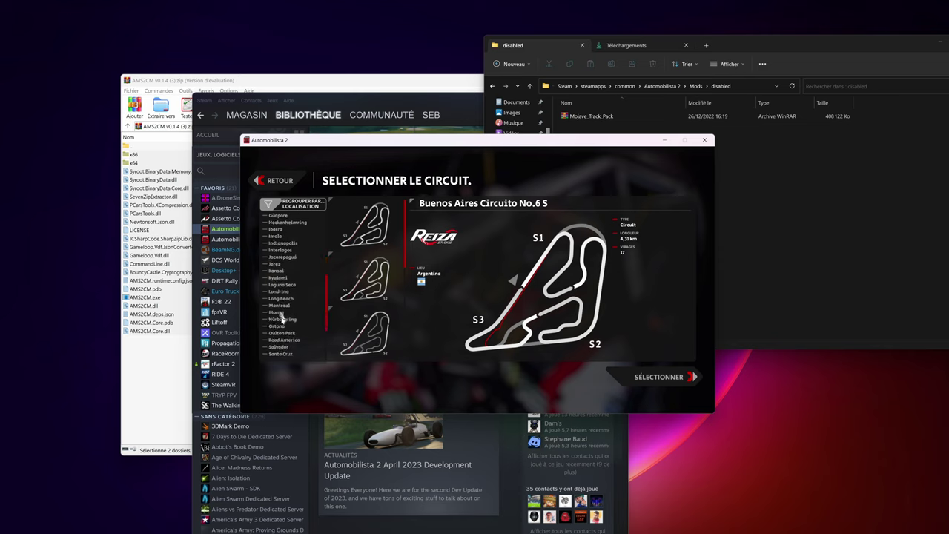
pyautogui.scroll(-9, 271, 313)
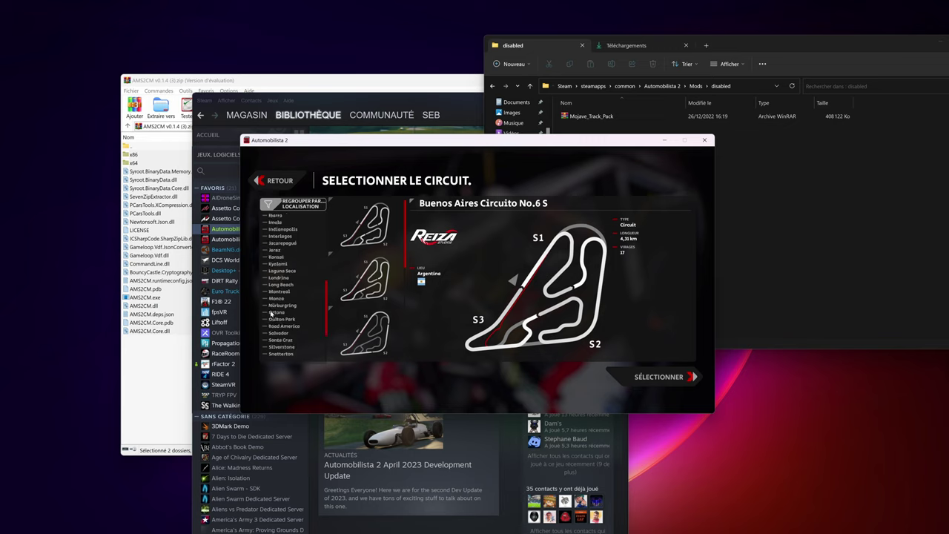
pyautogui.scroll(-2, 271, 313)
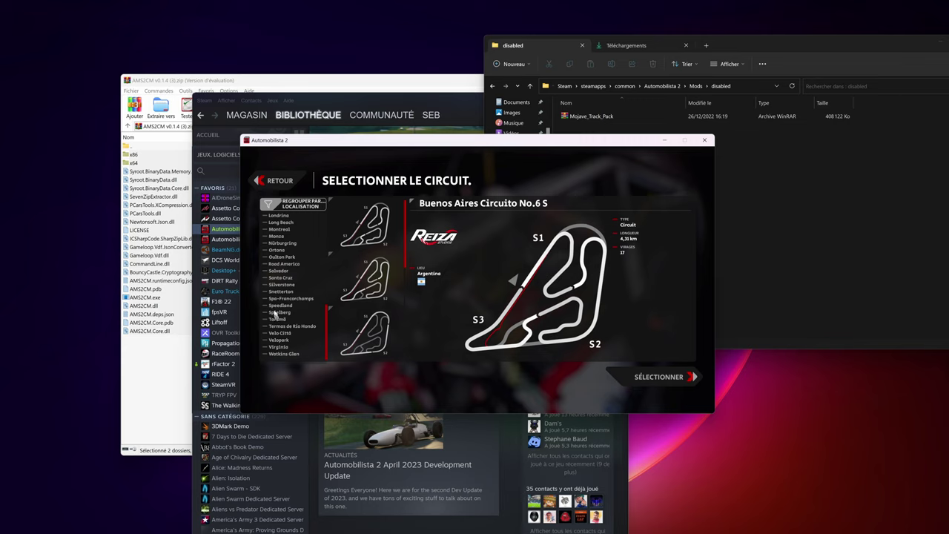
pyautogui.scroll(3, 272, 284)
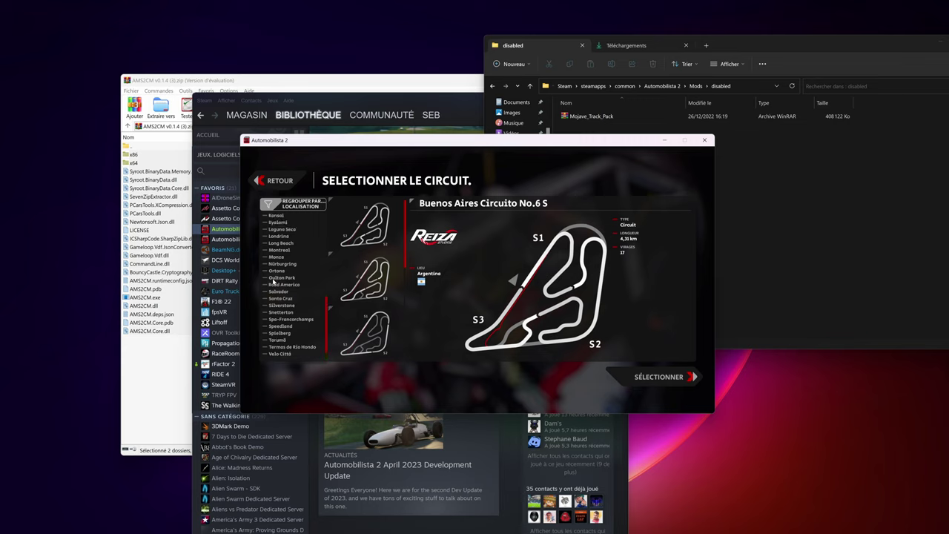
pyautogui.scroll(2, 272, 282)
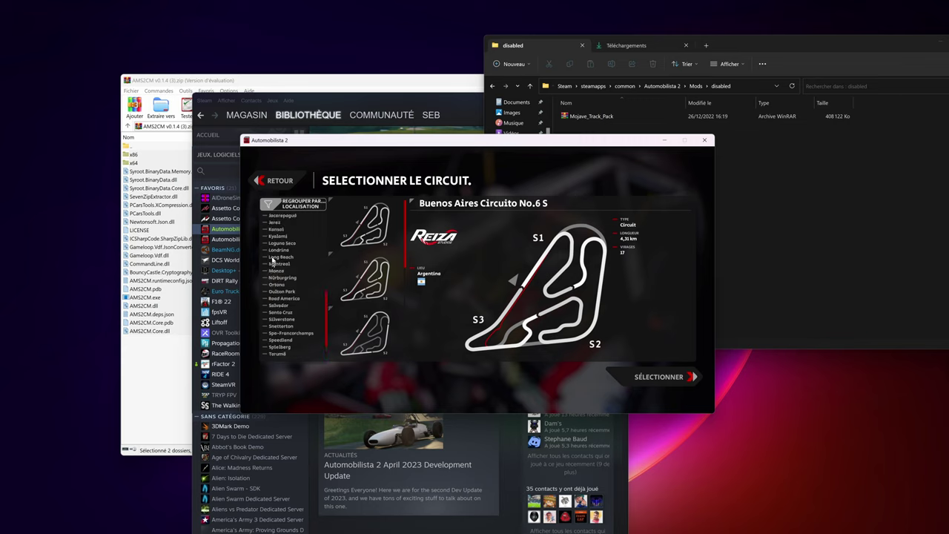
pyautogui.scroll(6, 272, 260)
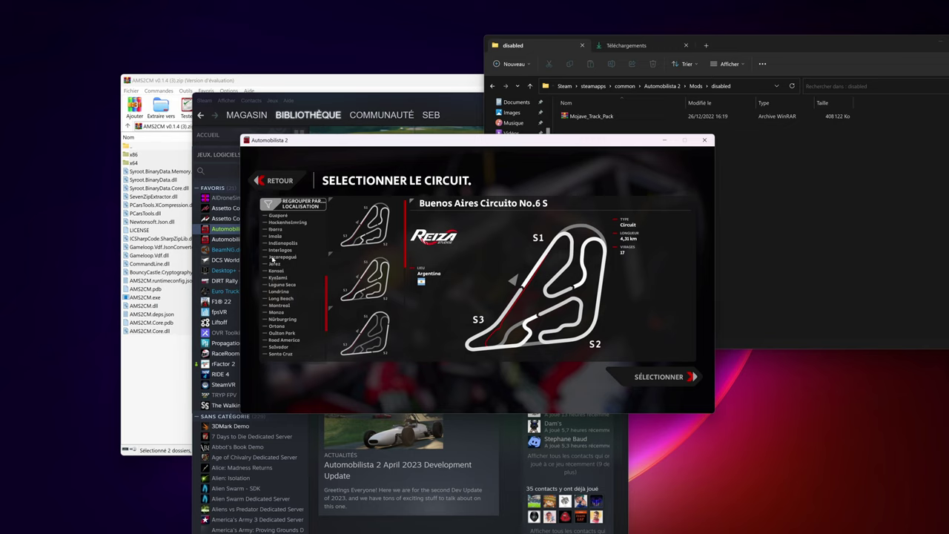
pyautogui.scroll(1, 272, 259)
pyautogui.scroll(8, 272, 258)
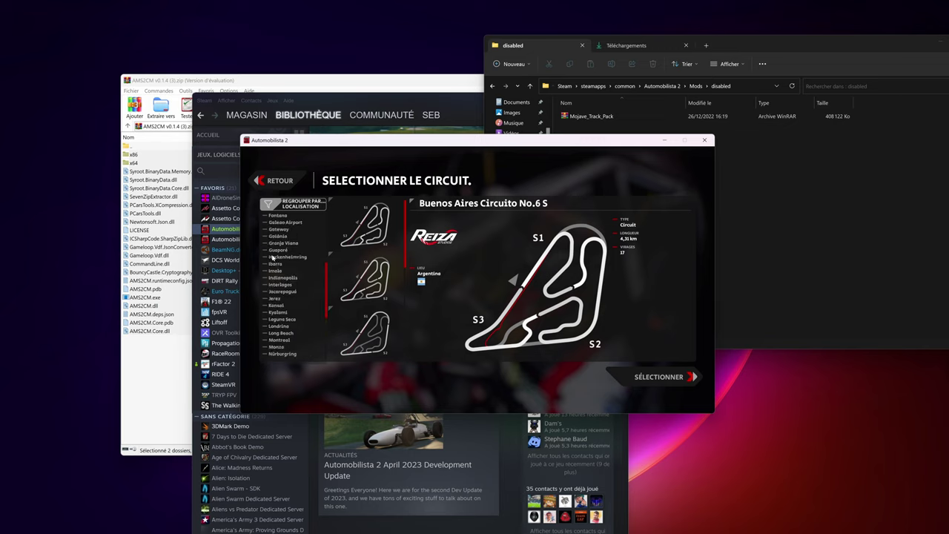
pyautogui.scroll(2, 273, 258)
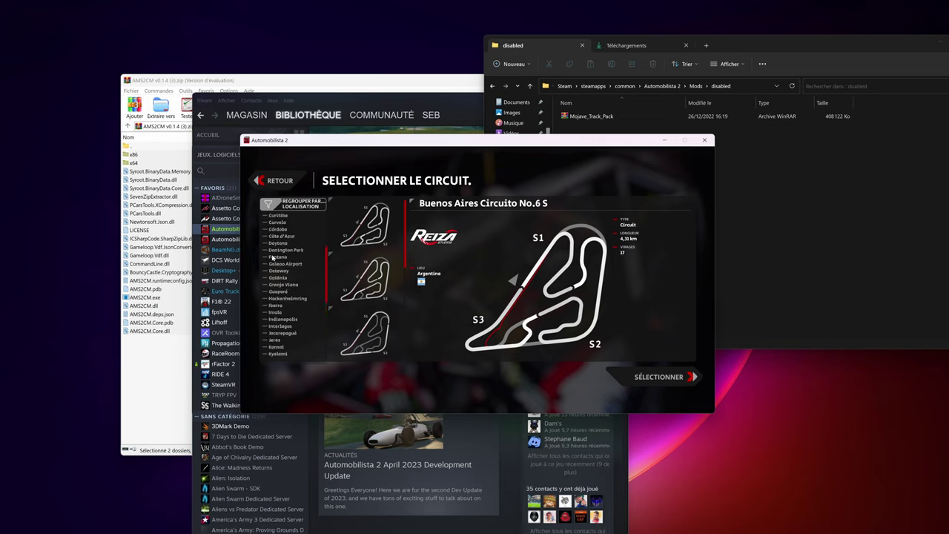
pyautogui.scroll(3, 273, 257)
pyautogui.scroll(5, 272, 255)
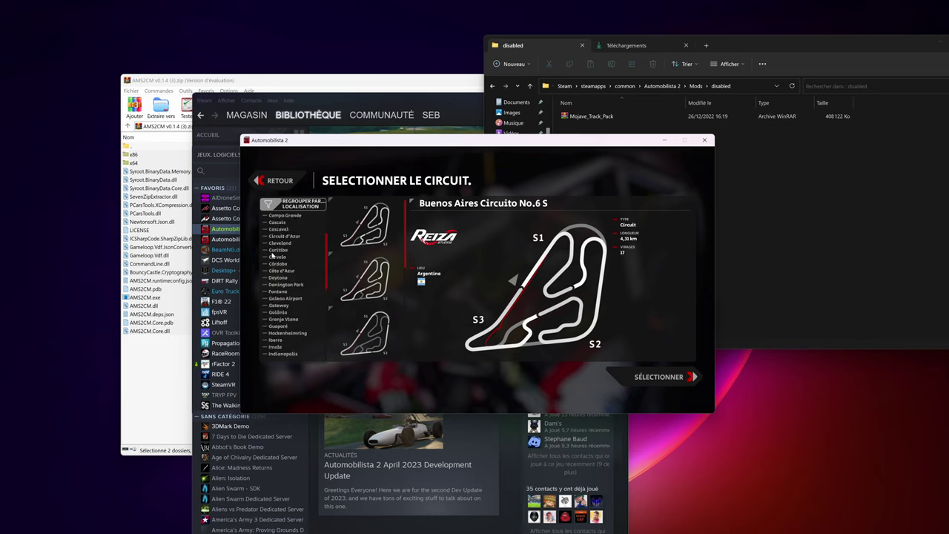
# Switch to the browser and read the AMS2 Content Manager page's instructions on game updates and uninstalling all mods.
pyautogui.click(281, 229)
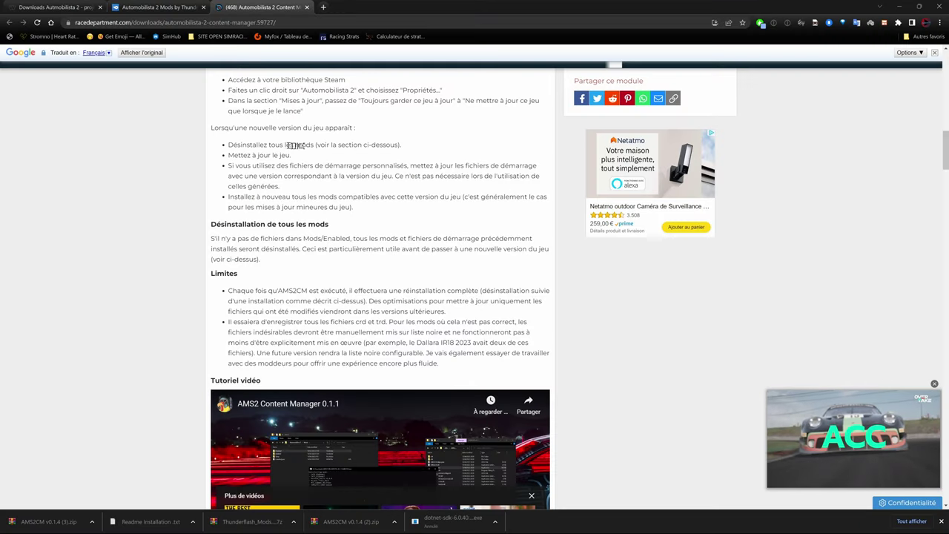
pyautogui.moveTo(304, 146)
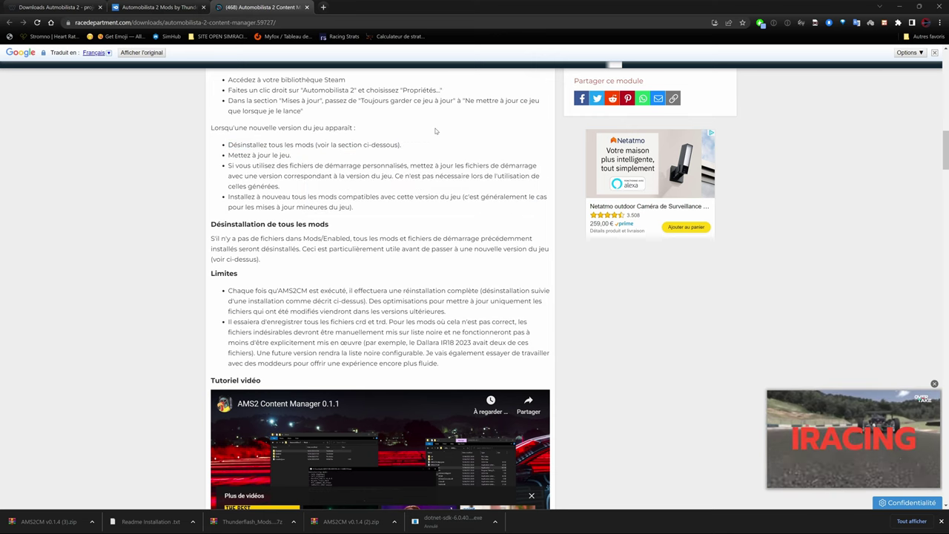